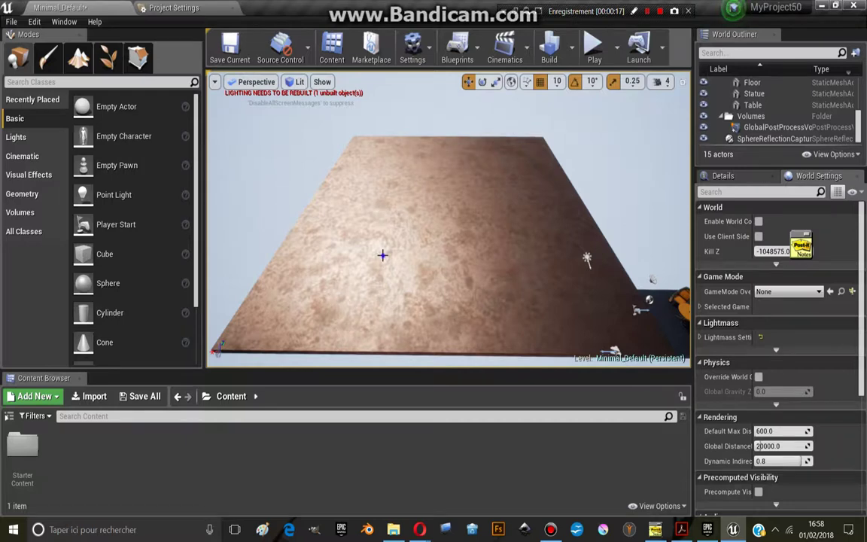
# Step: Create a new Blueprint class in the Content folder named MOI
pyautogui.moveTo(382, 256); pyautogui.dragTo(383, 254, button='right')
pyautogui.scroll(-1, 449, 225)
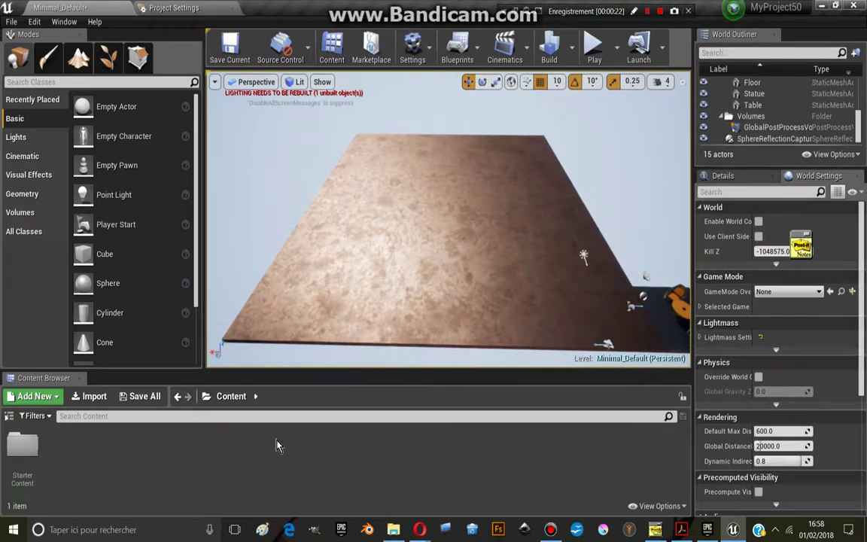
pyautogui.click(14, 418)
pyautogui.click(13, 418)
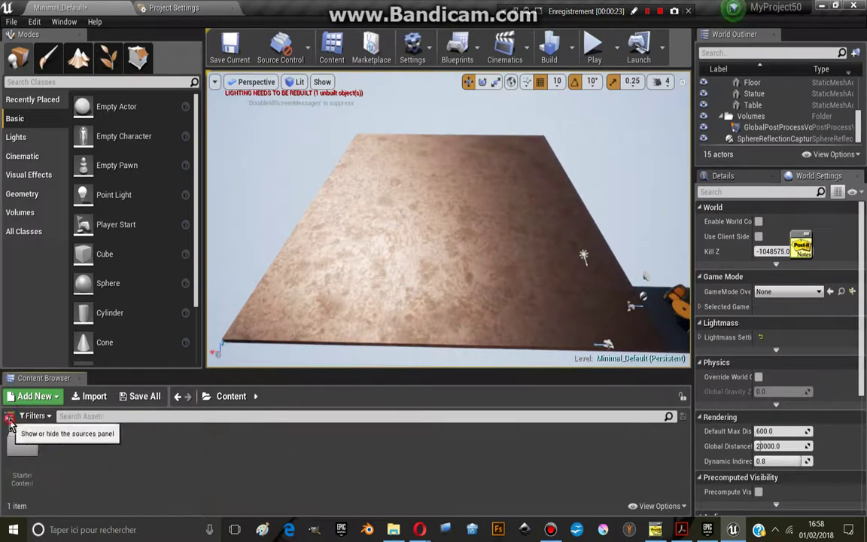
pyautogui.rightClick(232, 453)
pyautogui.click(290, 191)
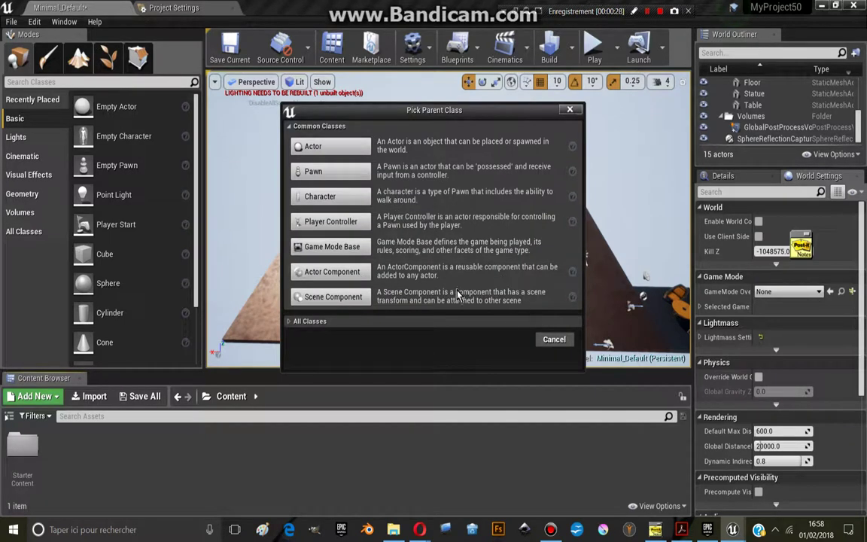
pyautogui.click(330, 222)
pyautogui.write('MOI')
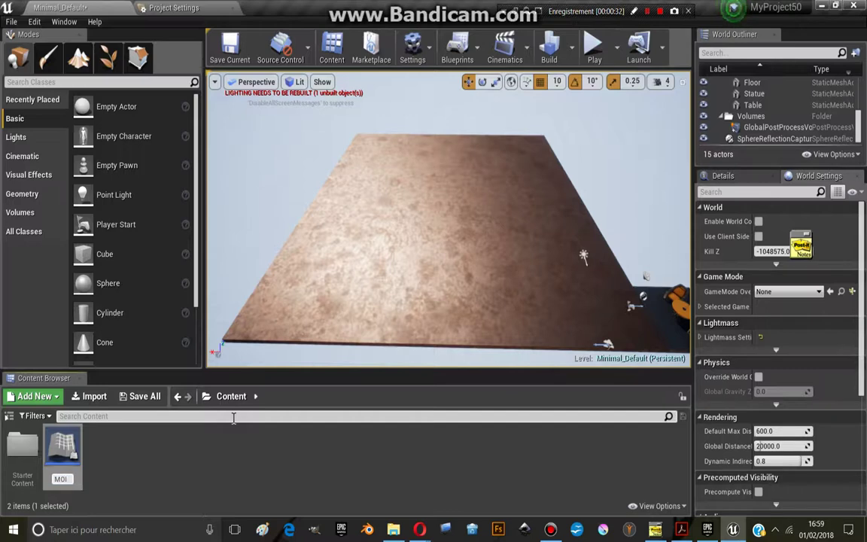
pyautogui.press('Return')
# Step: Create a Game Mode Base Blueprint named JEU
pyautogui.rightClick(134, 406)
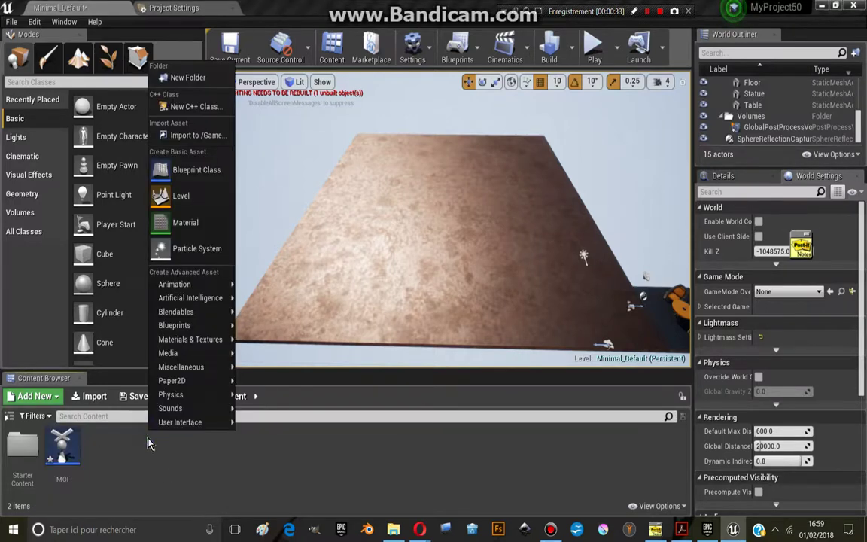
pyautogui.click(178, 161)
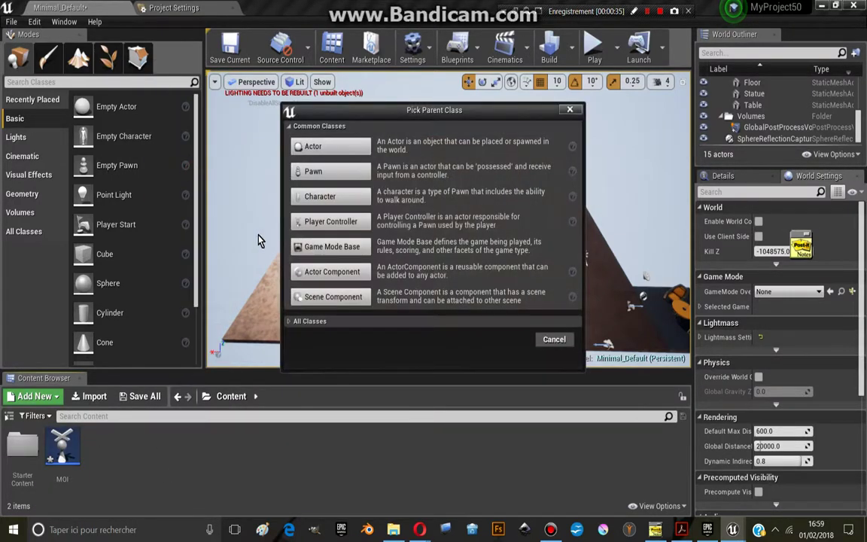
pyautogui.click(332, 246)
pyautogui.write('JEU')
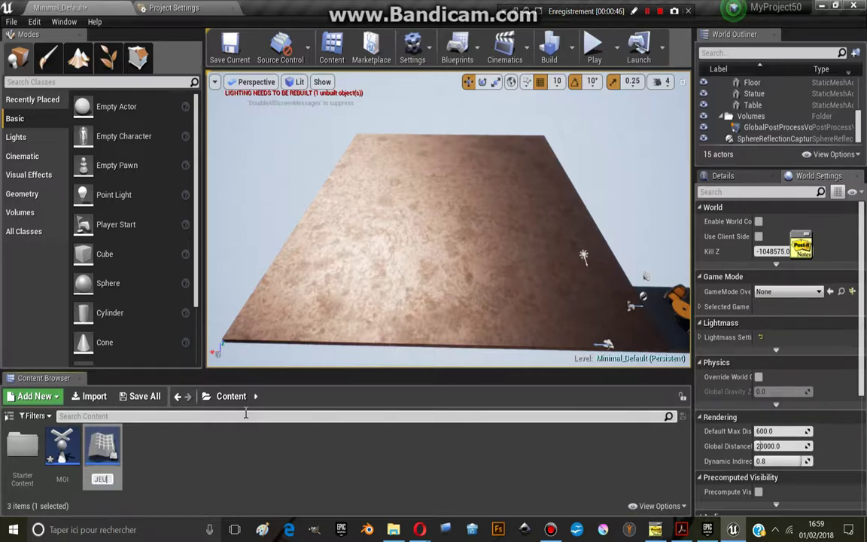
pyautogui.press('Return')
# Step: Create an Actor Blueprint named ACTAR and open it for editing
pyautogui.rightClick(207, 455)
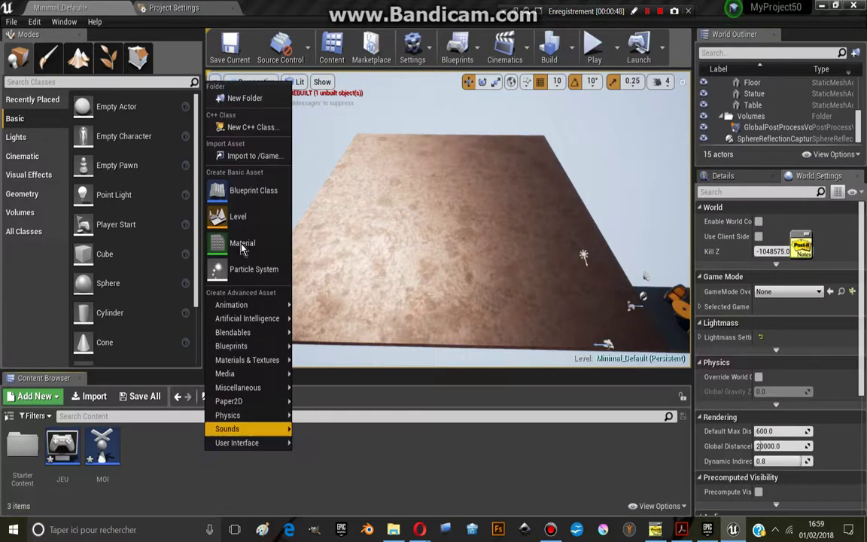
pyautogui.click(248, 162)
pyautogui.click(319, 148)
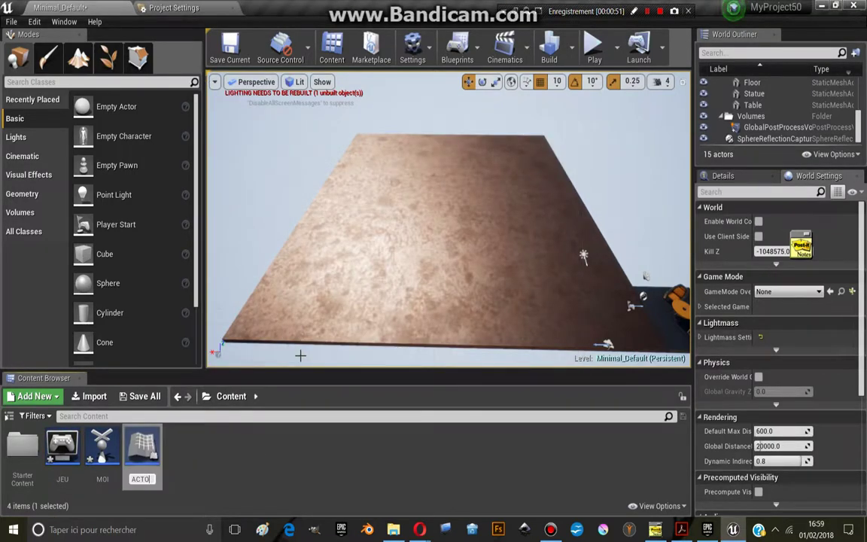
pyautogui.write('R')
pyautogui.press('Return')
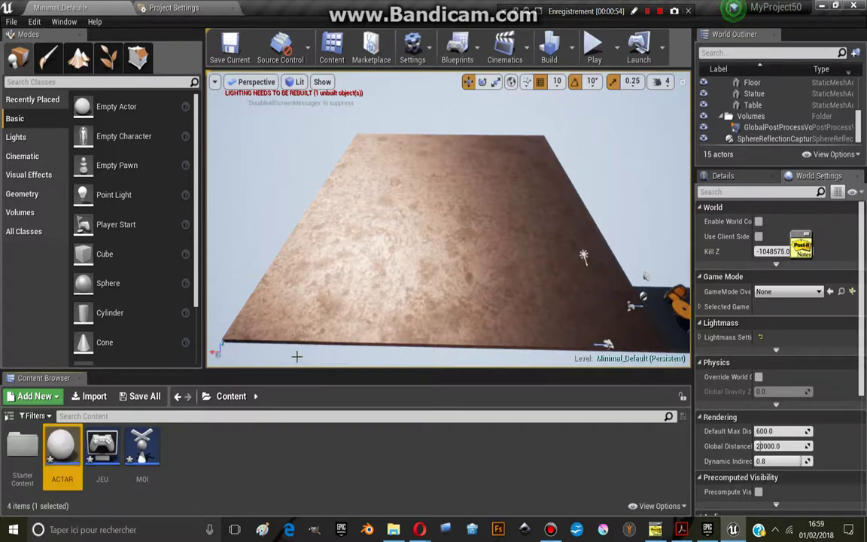
pyautogui.doubleClick(60, 451)
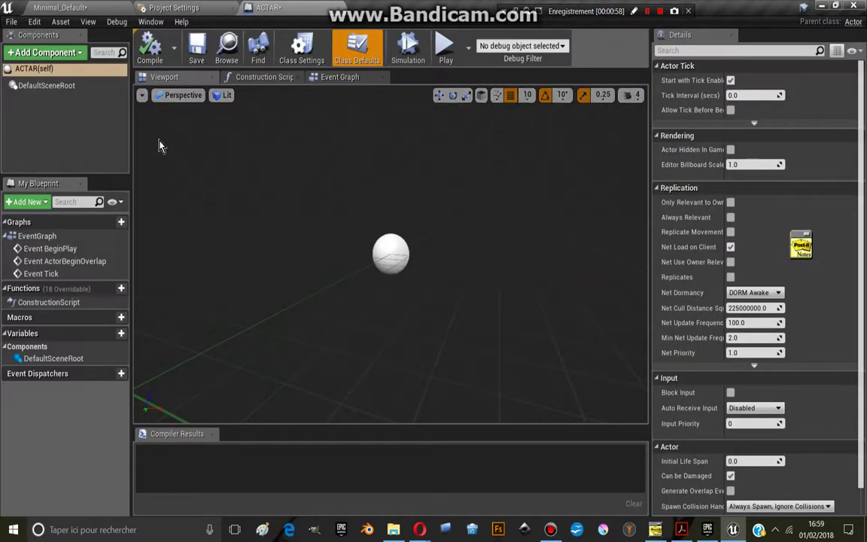
# Step: Add a Cube component to ACTAR and raise it to Z 90
pyautogui.click(48, 54)
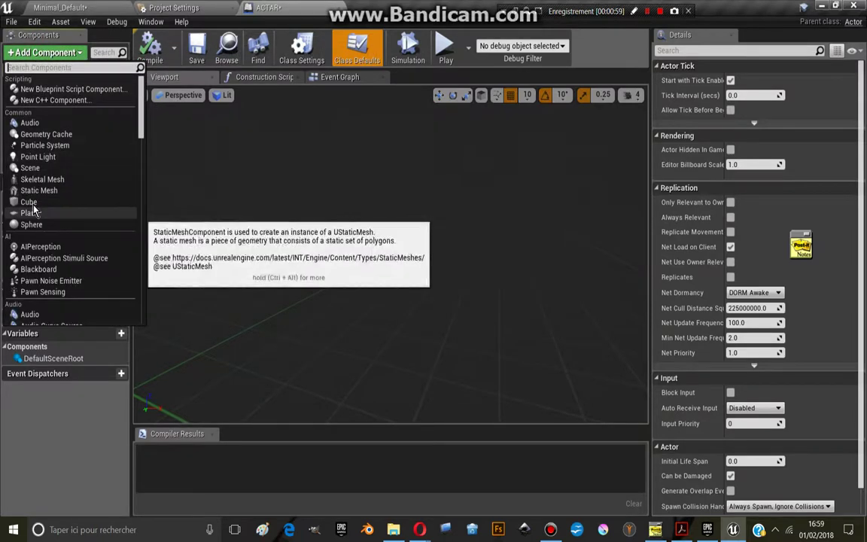
pyautogui.click(64, 203)
pyautogui.press('Return')
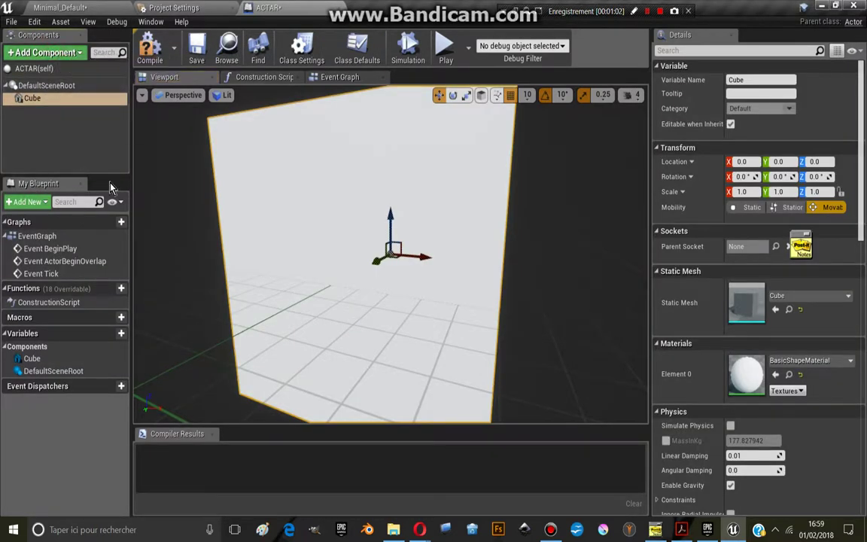
pyautogui.scroll(-5, 365, 228)
pyautogui.moveTo(391, 222); pyautogui.dragTo(394, 164)
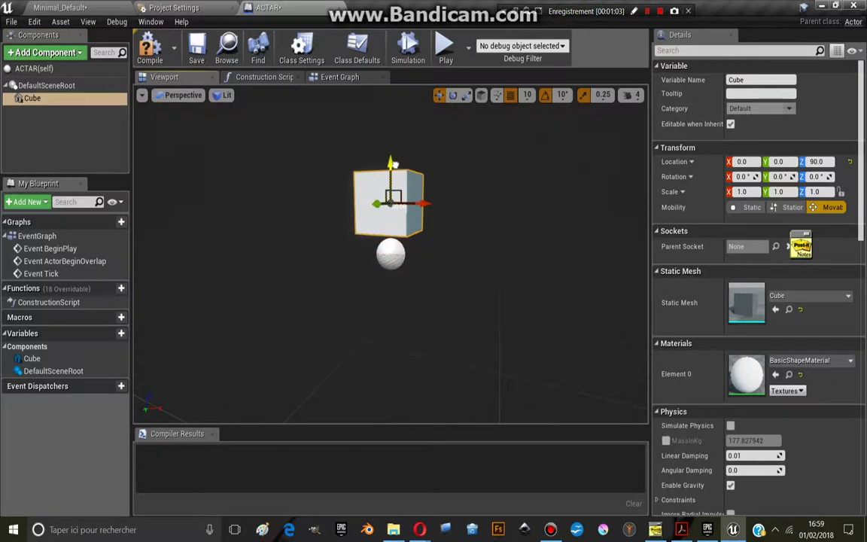
# Step: Add a RotatingMovement component, compile ACTAR, and go back to the level editor
pyautogui.click(370, 260)
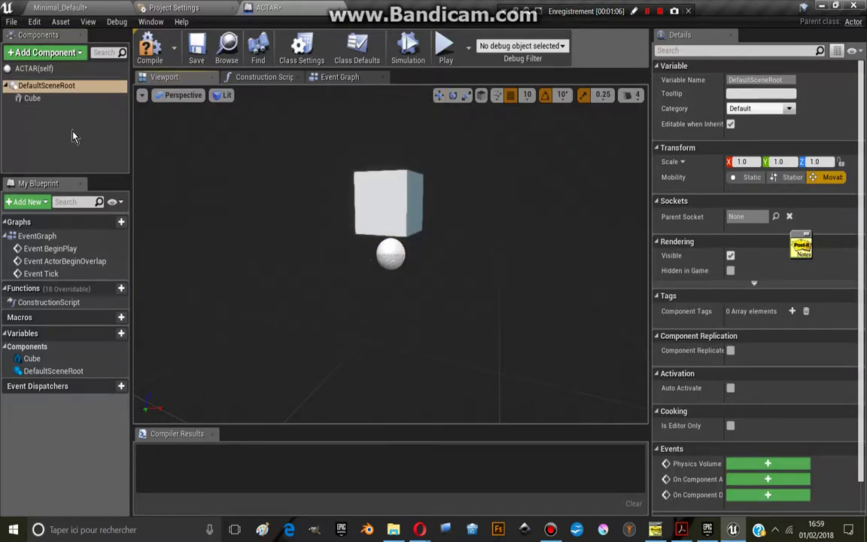
pyautogui.click(46, 53)
pyautogui.scroll(-2, 68, 214)
pyautogui.scroll(-5, 45, 216)
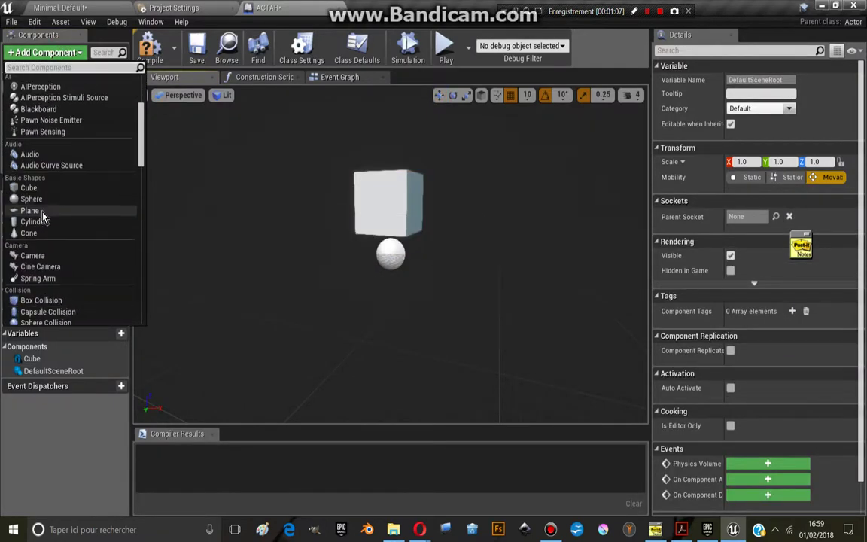
pyautogui.scroll(-3, 43, 216)
pyautogui.scroll(-1, 50, 182)
pyautogui.scroll(-4, 49, 181)
pyautogui.scroll(3, 56, 240)
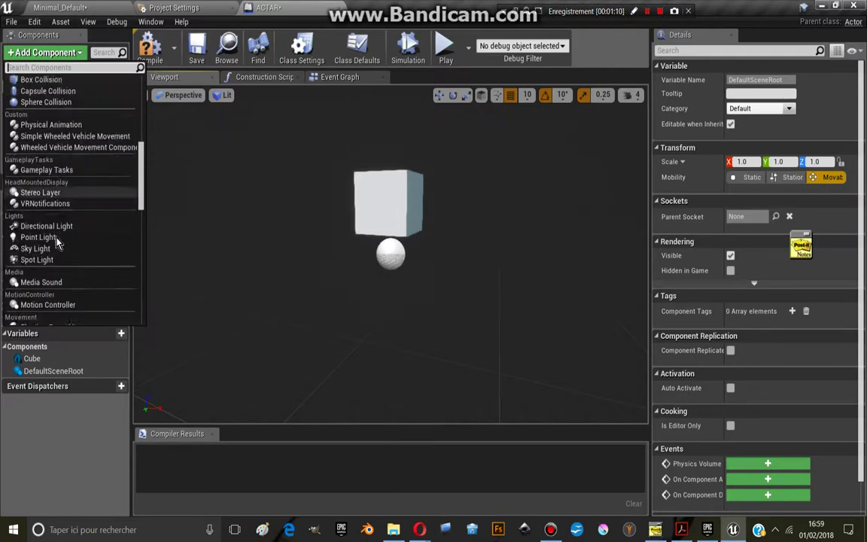
pyautogui.scroll(-2, 56, 240)
pyautogui.click(52, 280)
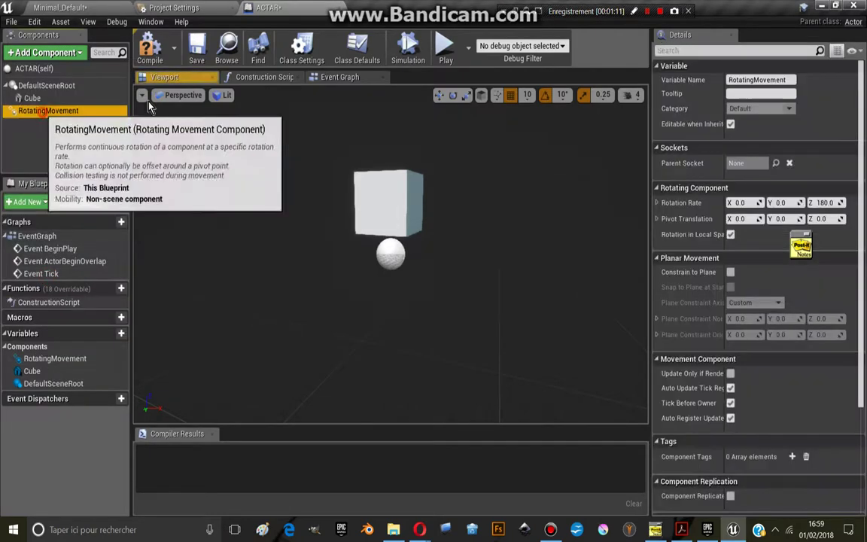
pyautogui.click(150, 46)
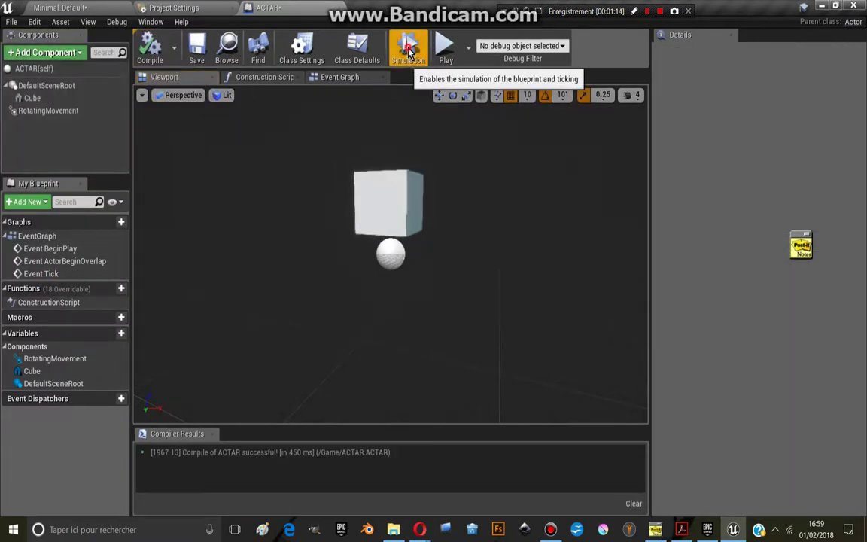
pyautogui.click(113, 10)
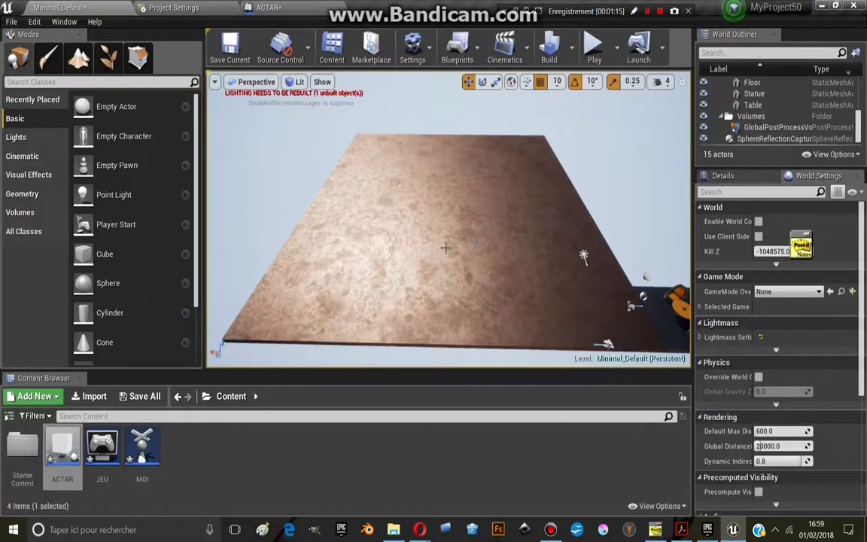
# Step: Place four ACTAR instances at different spots across the floor slab
pyautogui.click(398, 448)
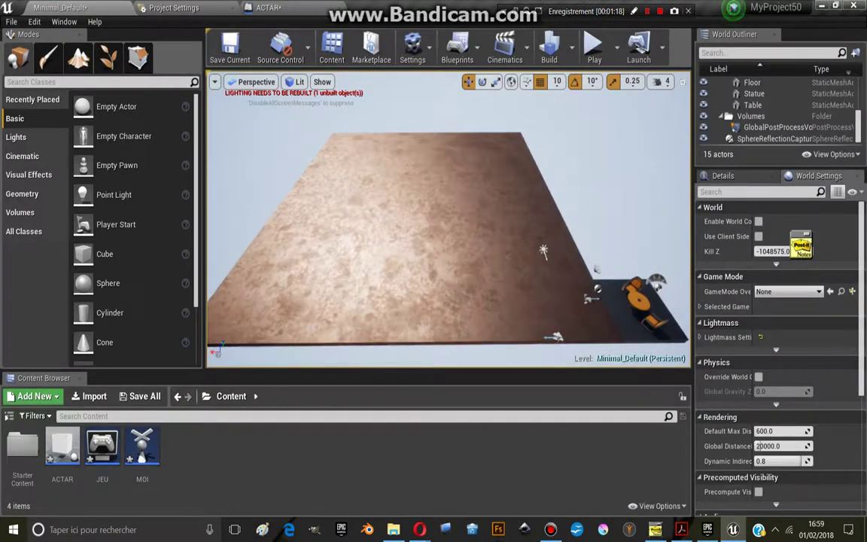
pyautogui.moveTo(69, 444); pyautogui.dragTo(290, 269)
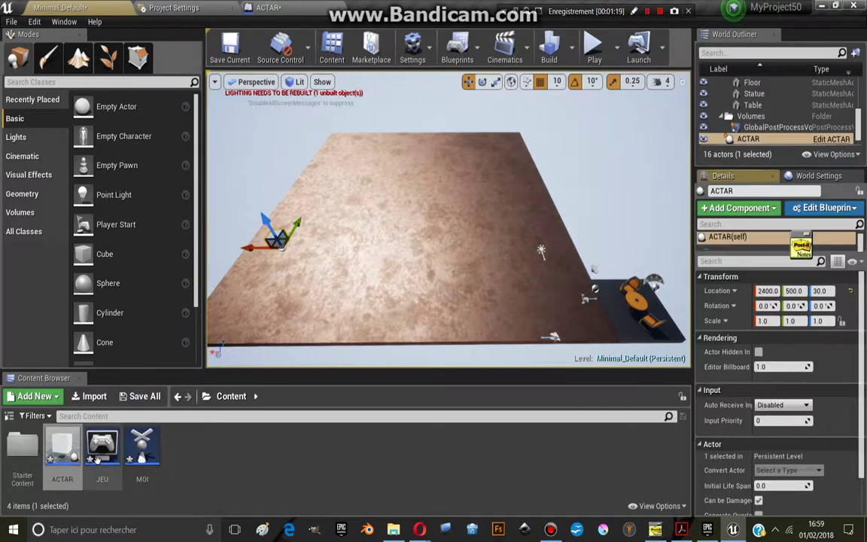
pyautogui.moveTo(420, 185); pyautogui.dragTo(423, 179)
pyautogui.moveTo(62, 448); pyautogui.dragTo(500, 275)
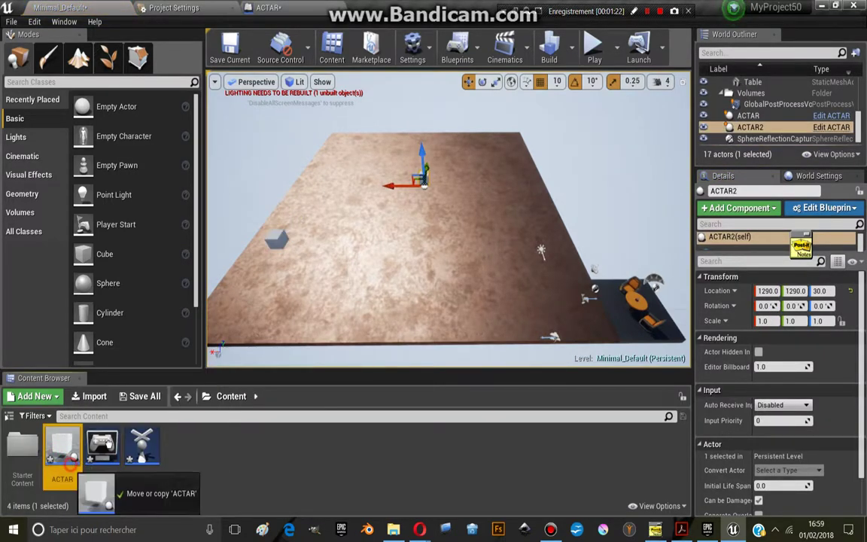
pyautogui.moveTo(62, 447); pyautogui.dragTo(358, 149)
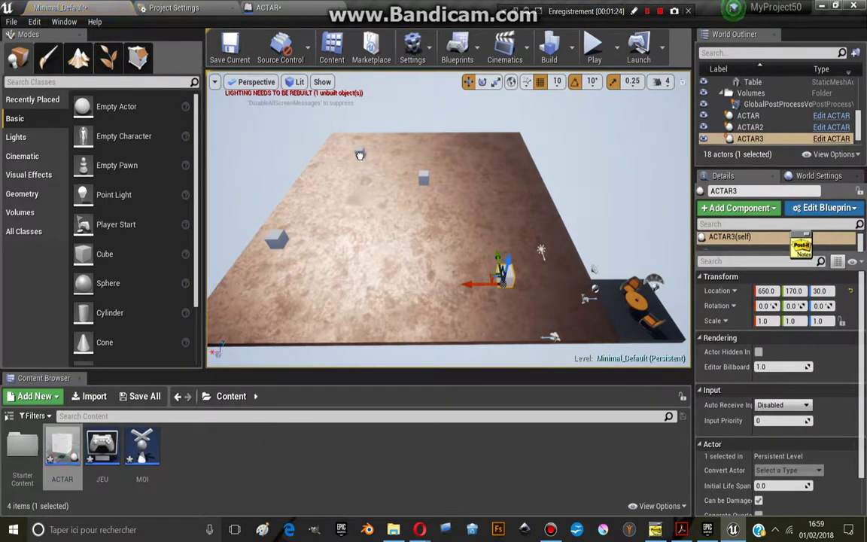
pyautogui.click(218, 466)
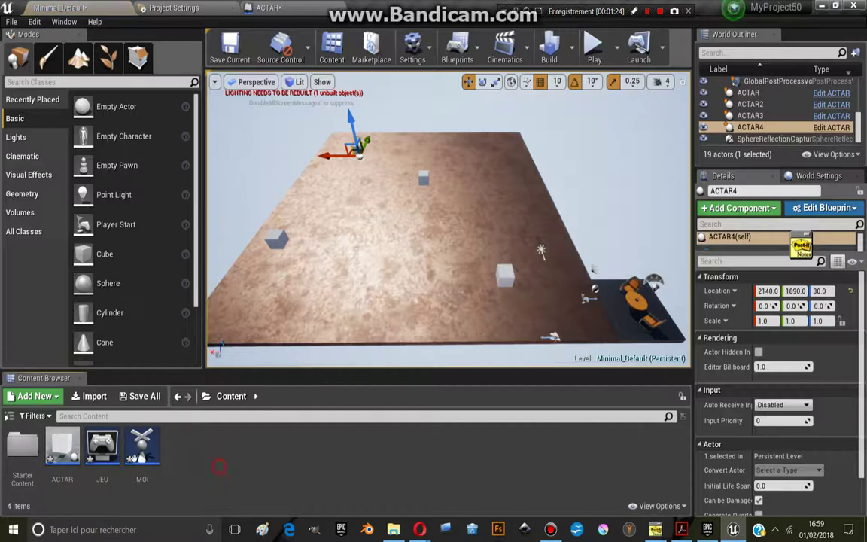
pyautogui.click(145, 448)
# Step: In MOI, enable Show Mouse Cursor and click events, with Crosshairs as the default cursor
pyautogui.doubleClick(146, 448)
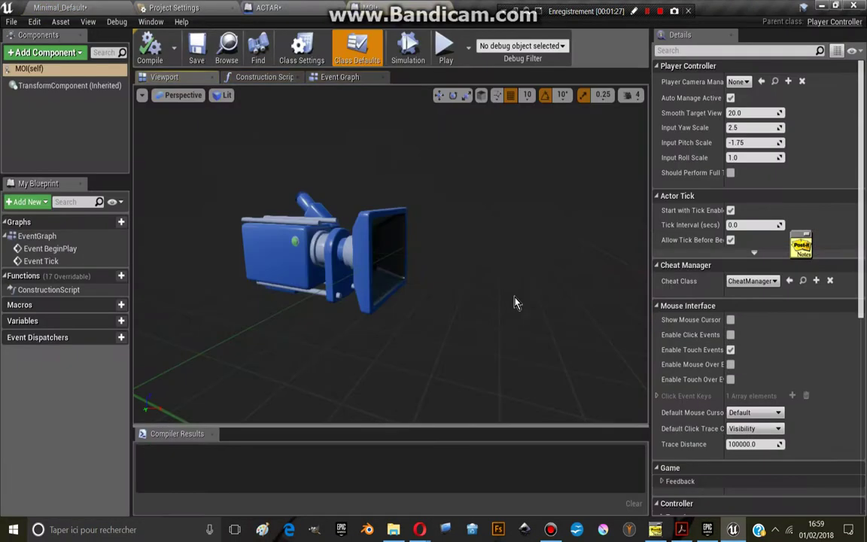
pyautogui.click(730, 319)
pyautogui.click(730, 335)
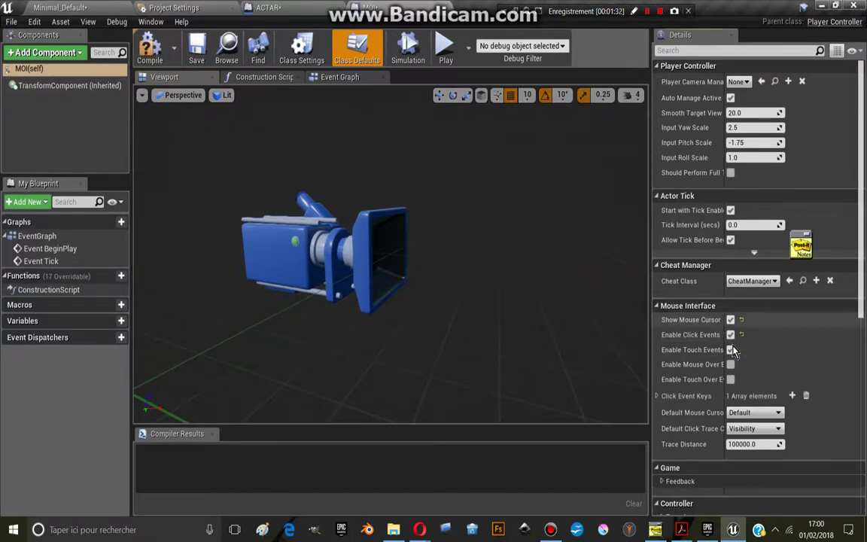
pyautogui.click(757, 413)
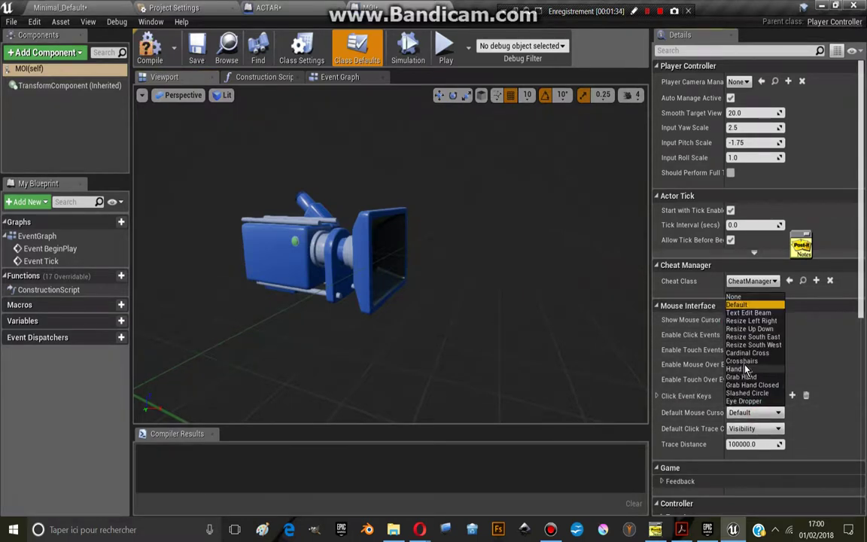
pyautogui.click(742, 360)
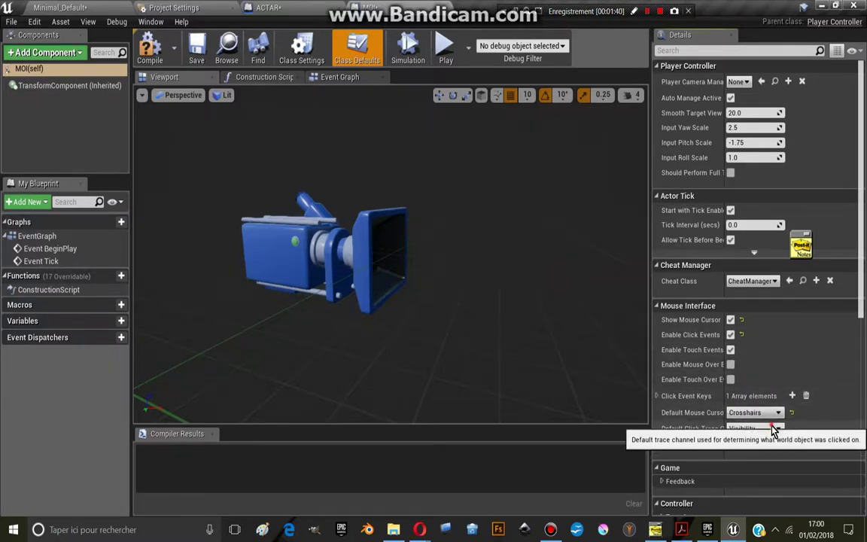
# Step: Check the Click Event Keys entry, compile MOI, and return to the Minimal_Default level
pyautogui.click(657, 396)
pyautogui.click(657, 397)
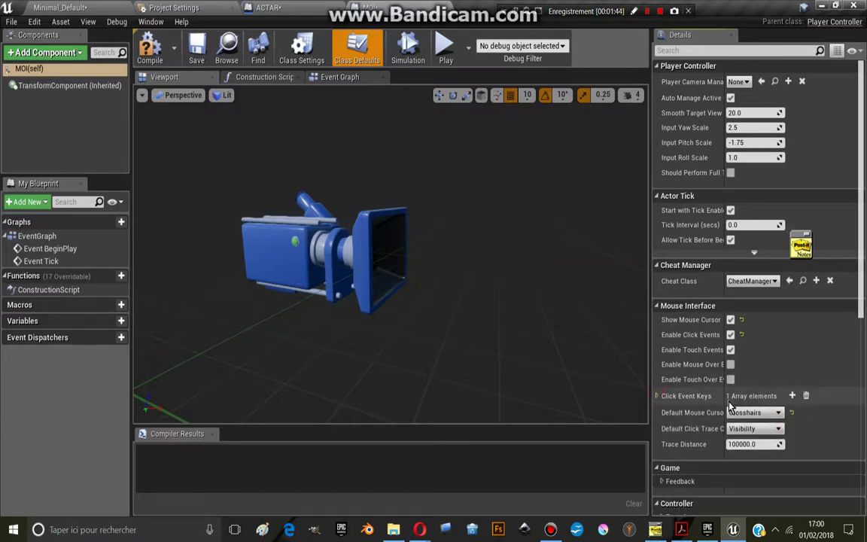
pyautogui.click(657, 396)
pyautogui.click(656, 397)
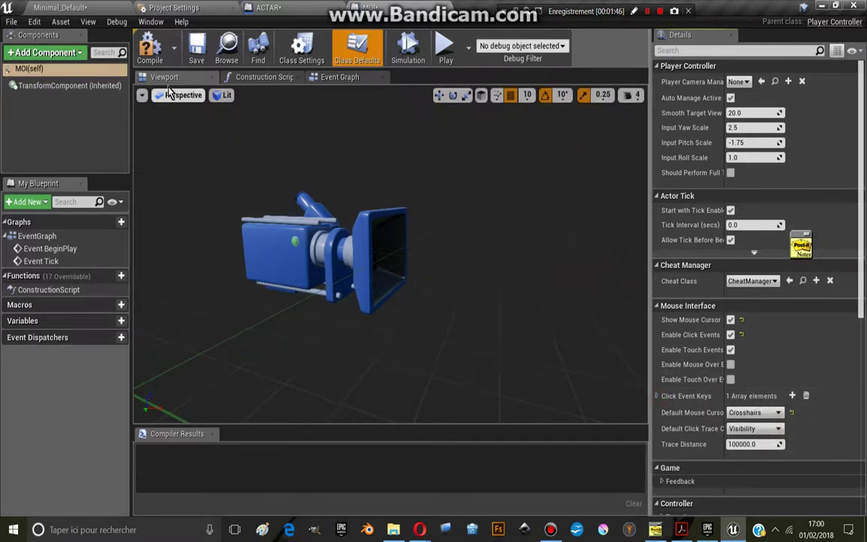
pyautogui.press('F7')
pyautogui.moveTo(397, 128); pyautogui.dragTo(289, 94)
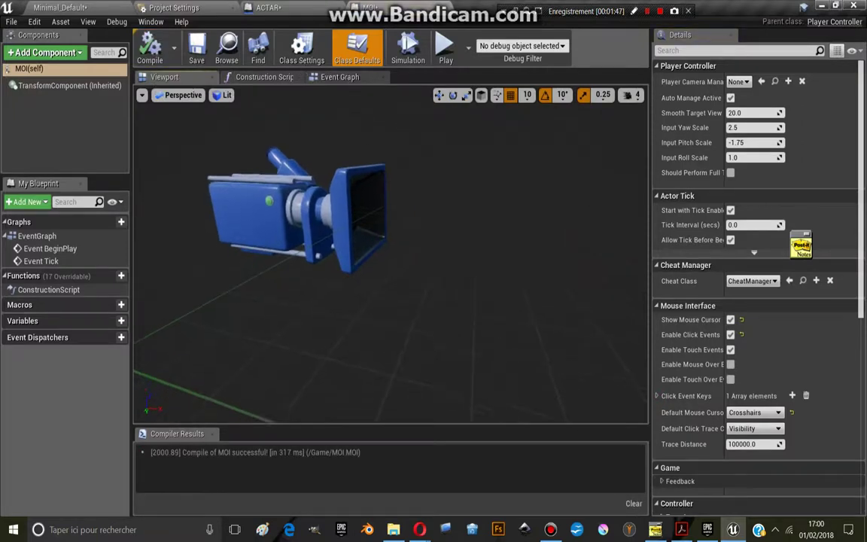
pyautogui.click(75, 8)
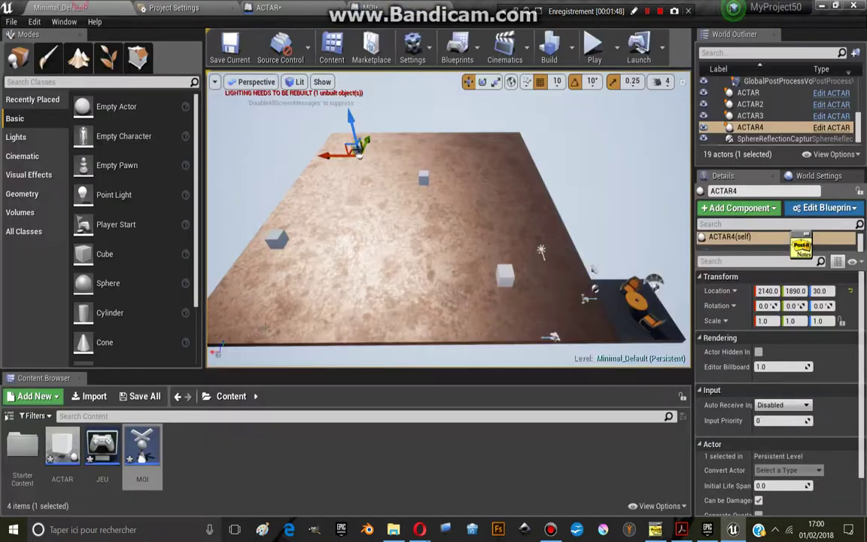
# Step: Set JEU's Player Controller Class to MOI and compile it
pyautogui.doubleClick(102, 450)
pyautogui.click(357, 49)
pyautogui.click(752, 186)
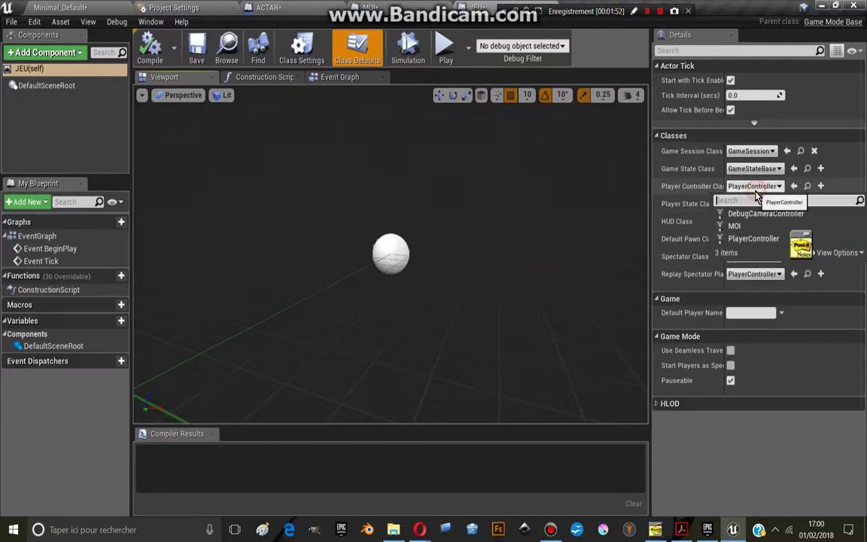
pyautogui.click(717, 228)
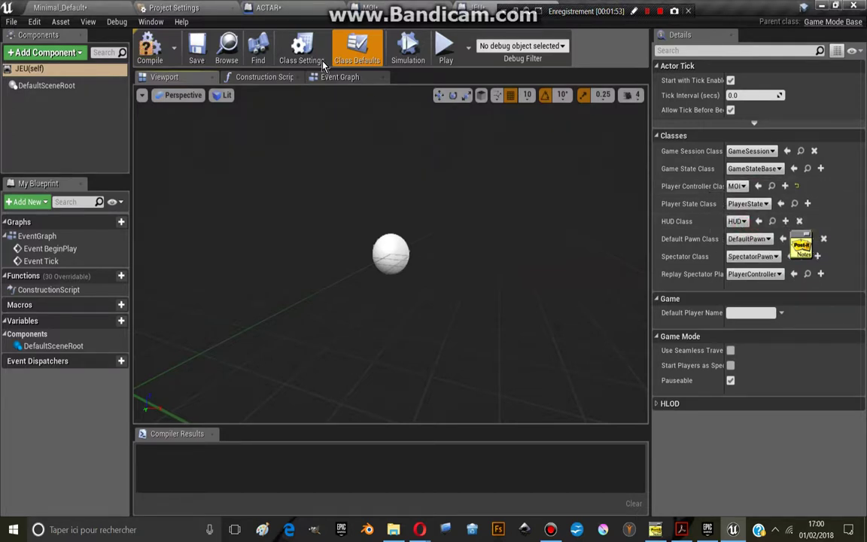
pyautogui.click(150, 49)
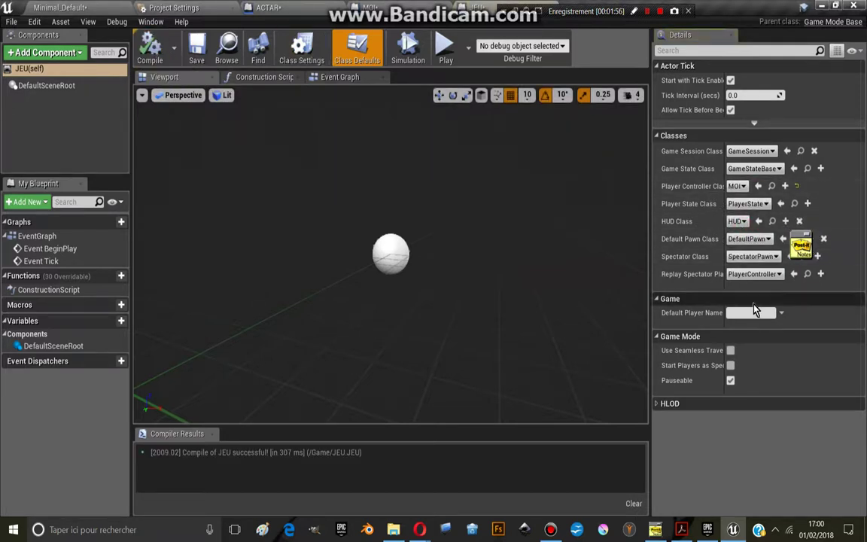
# Step: Return to the Minimal_Default level and show its World Settings
pyautogui.click(47, 7)
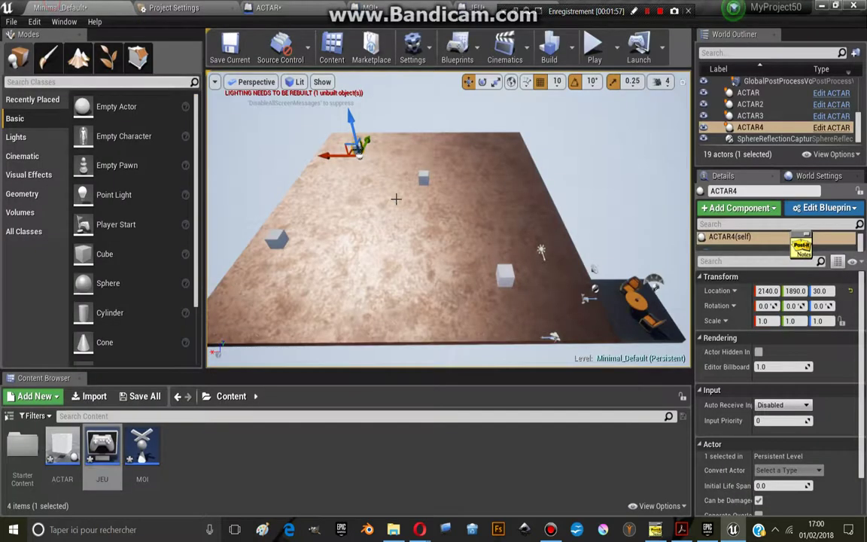
pyautogui.click(815, 177)
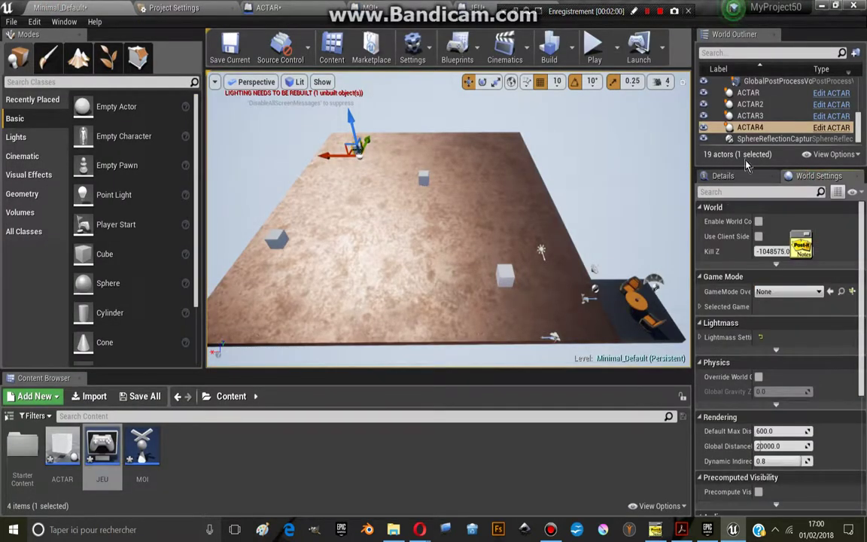
pyautogui.rightClick(790, 11)
# Step: Set the level's GameMode Override to JEU, save the map, and run then stop a test play
pyautogui.click(724, 120)
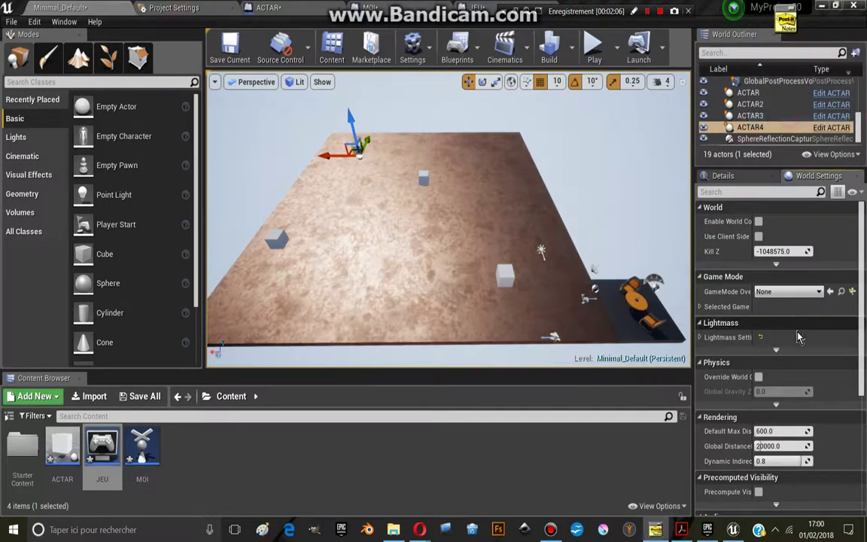
pyautogui.click(782, 292)
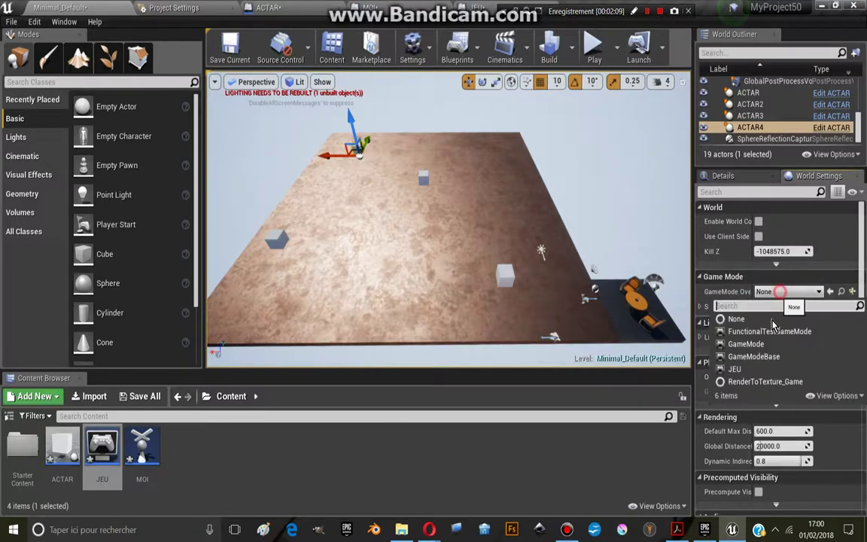
pyautogui.click(736, 370)
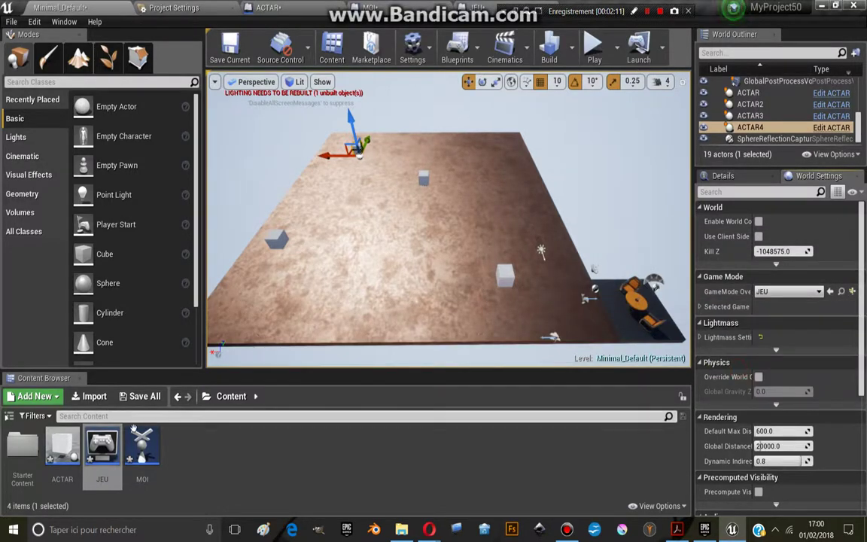
pyautogui.click(700, 307)
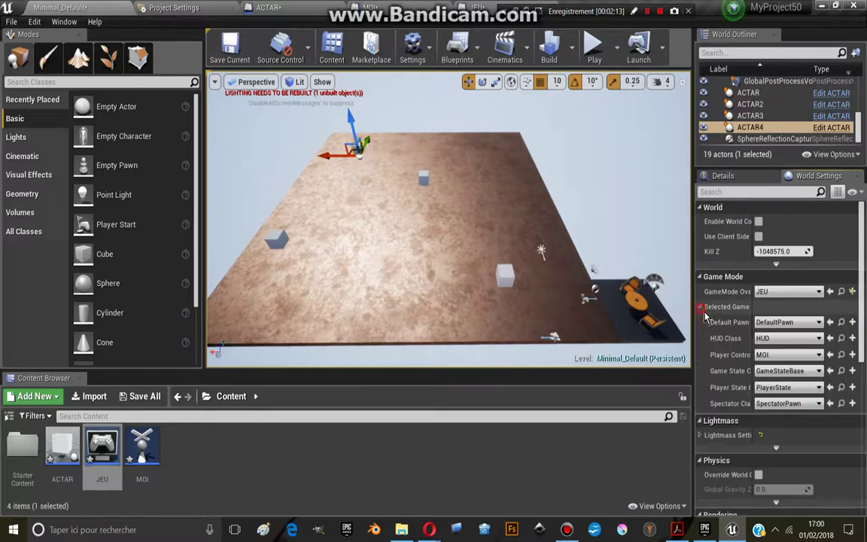
pyautogui.click(230, 46)
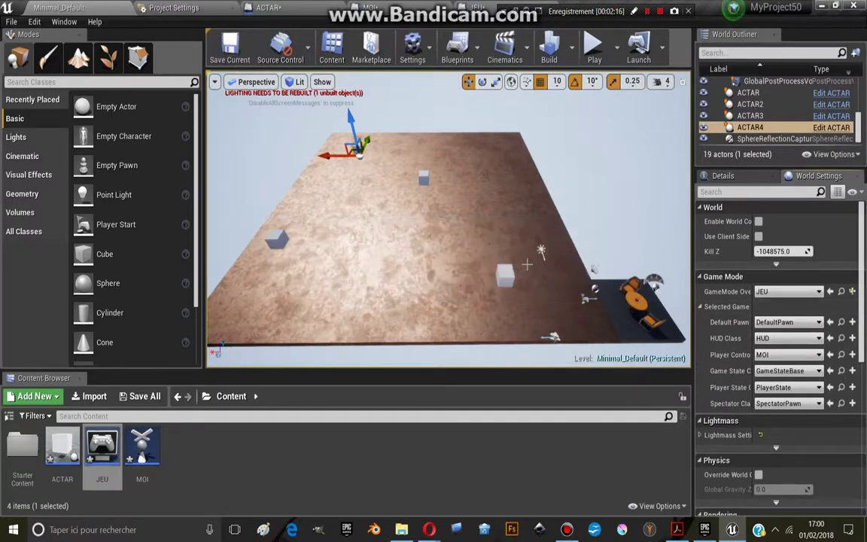
pyautogui.click(595, 60)
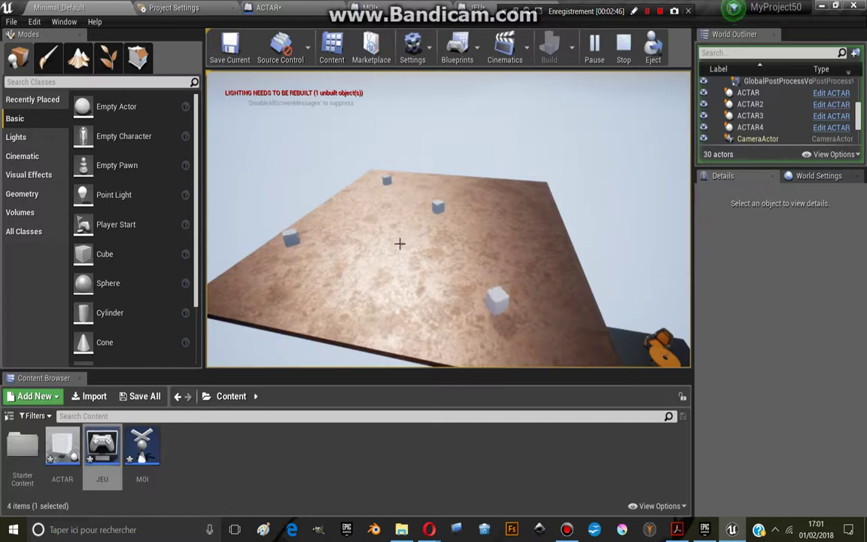
pyautogui.click(624, 47)
# Step: View MOI's Event Graph, then open ACTAR's Event Graph with its ActorBeginOverlap and Tick nodes
pyautogui.click(233, 459)
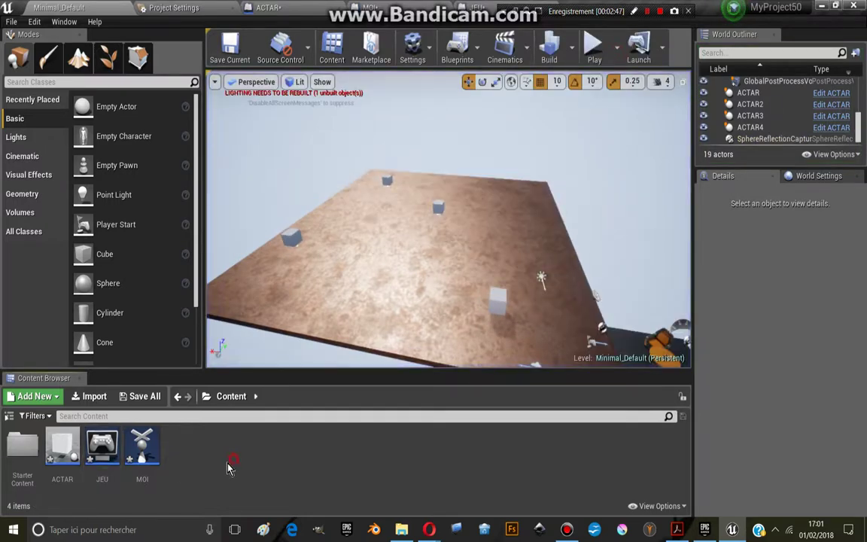
pyautogui.doubleClick(137, 450)
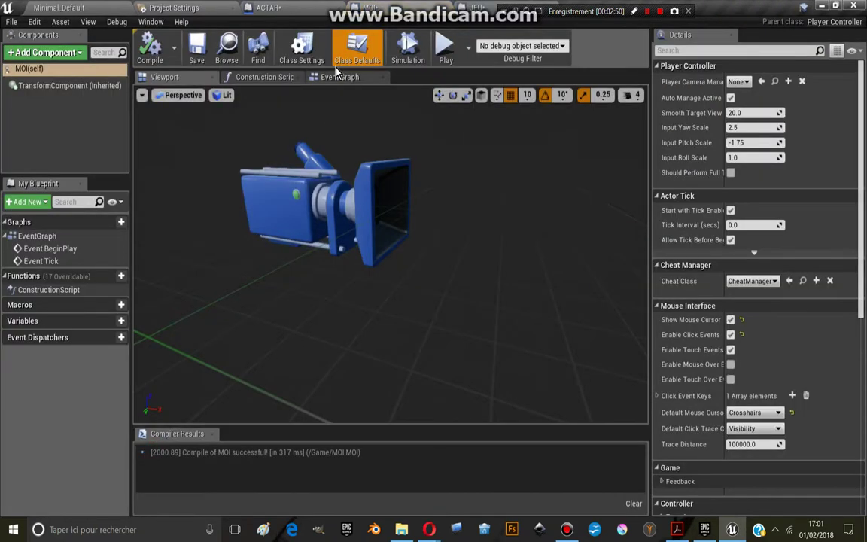
pyautogui.click(339, 89)
pyautogui.scroll(-1, 406, 218)
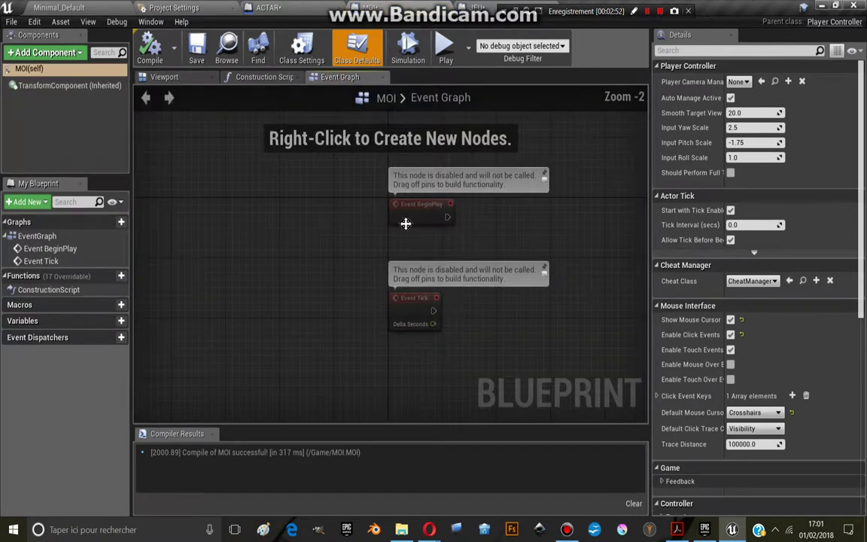
pyautogui.moveTo(406, 218); pyautogui.dragTo(384, 231, button='right')
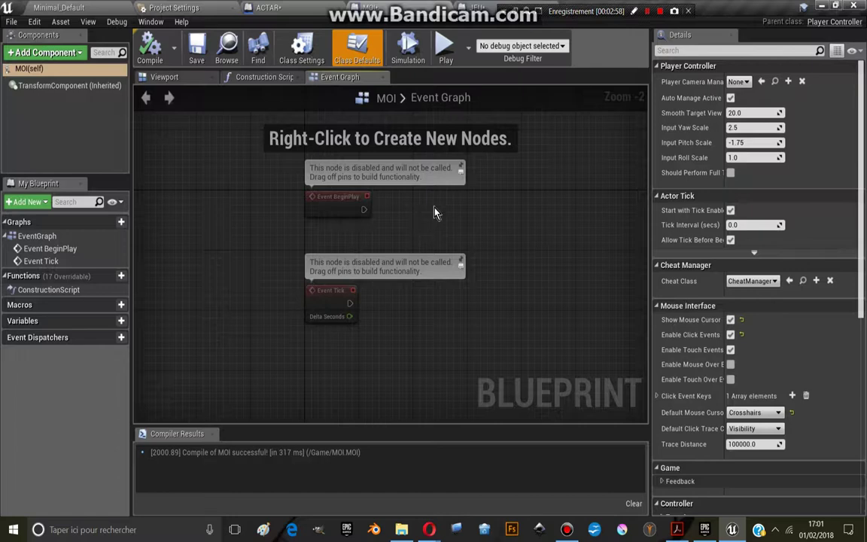
pyautogui.click(267, 7)
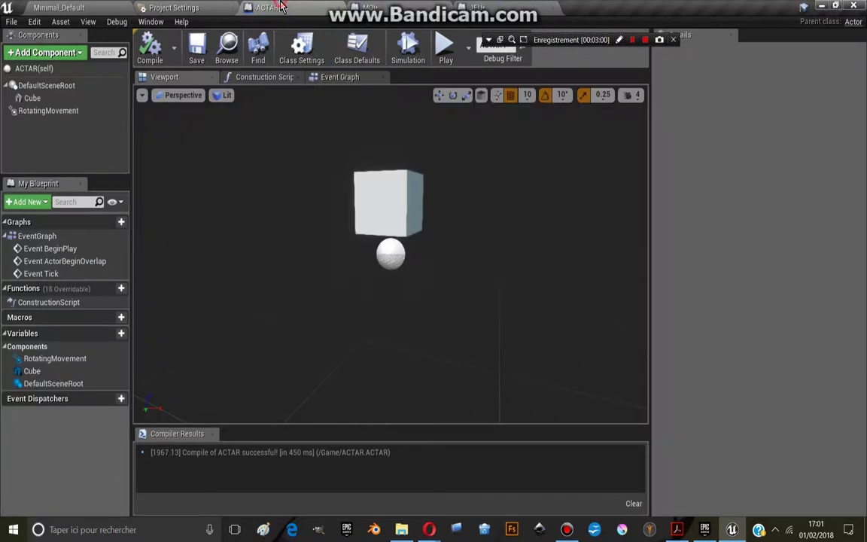
pyautogui.click(336, 78)
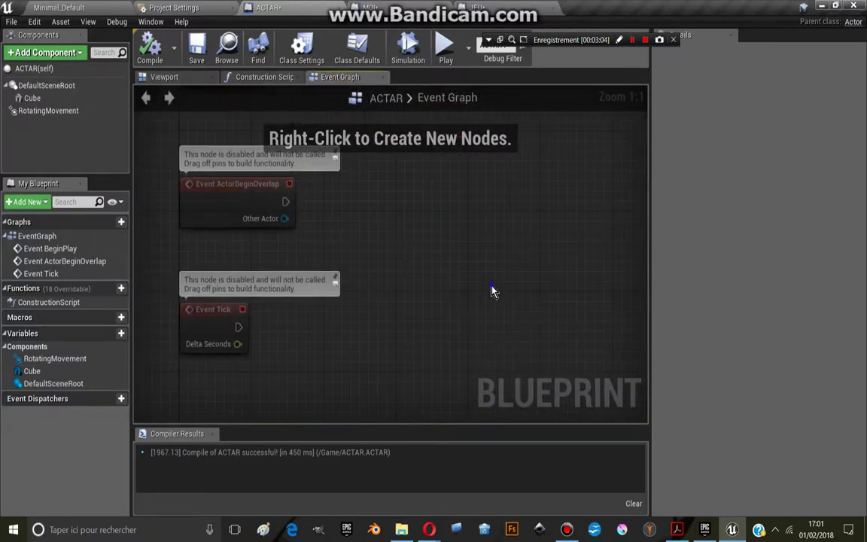
pyautogui.moveTo(103, 288)
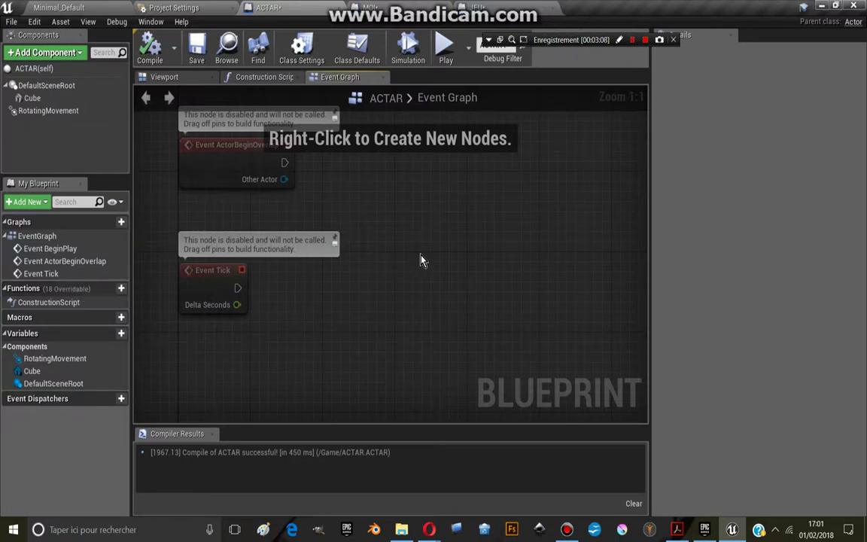
# Step: Select the Cube component and add its On Clicked event from the Details panel
pyautogui.click(33, 99)
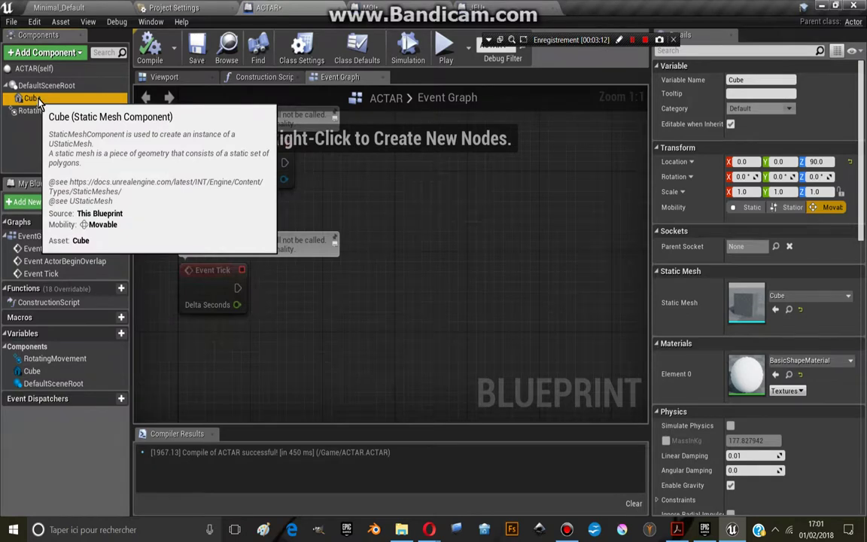
pyautogui.moveTo(857, 165); pyautogui.dragTo(855, 410)
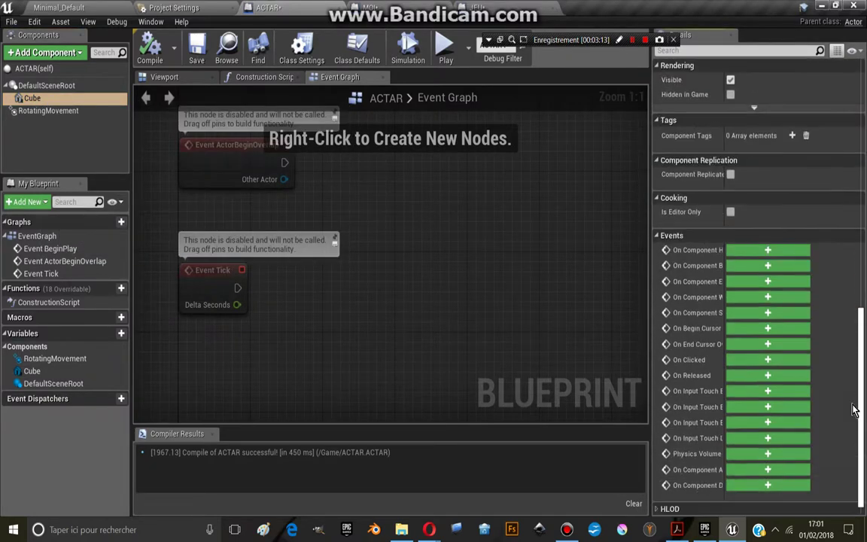
pyautogui.scroll(-1, 854, 410)
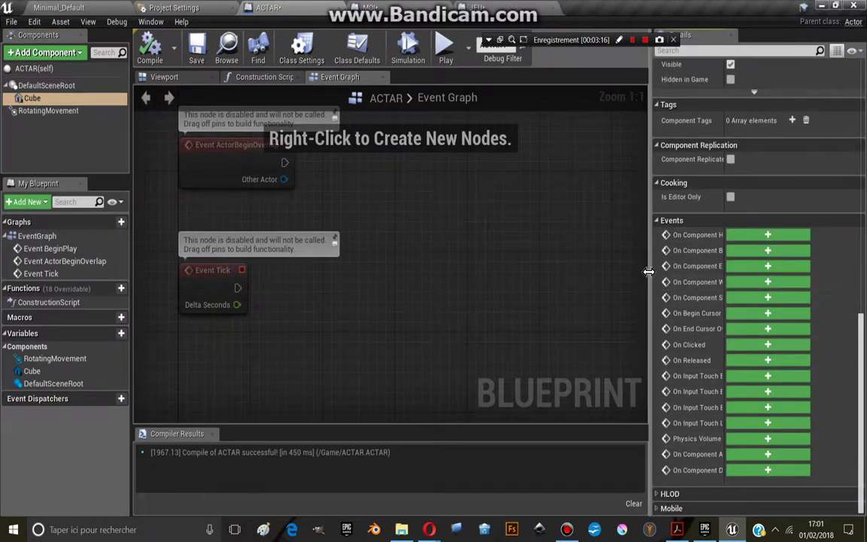
pyautogui.moveTo(648, 270); pyautogui.dragTo(474, 271)
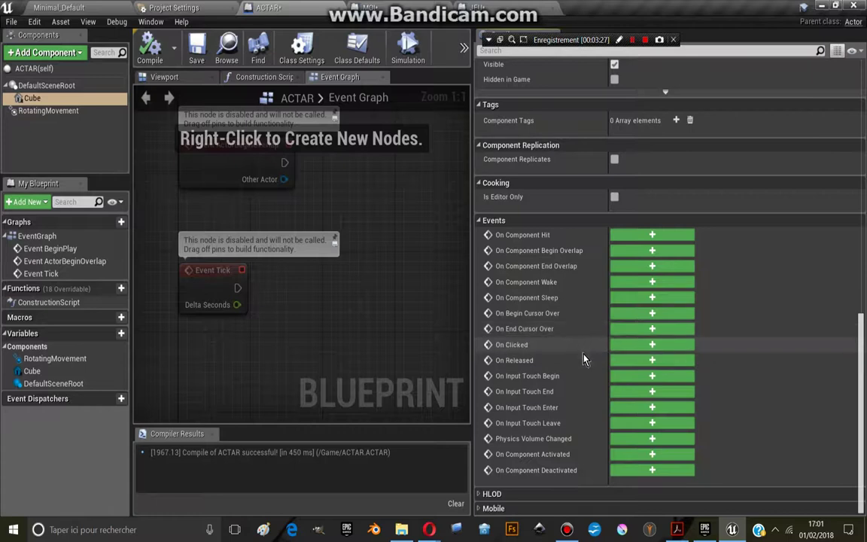
pyautogui.click(652, 345)
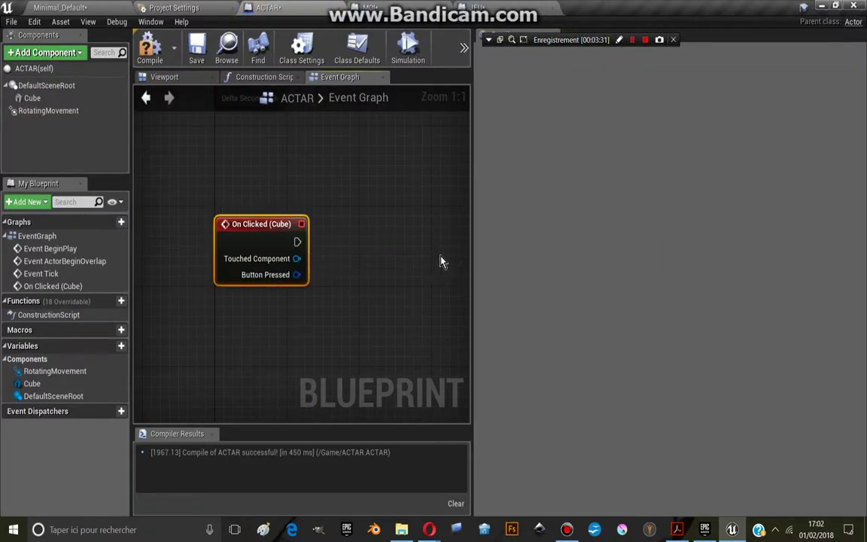
# Step: Wire a new SetActorLocation node from On Clicked (Cube)'s execution output
pyautogui.moveTo(472, 245); pyautogui.dragTo(754, 245)
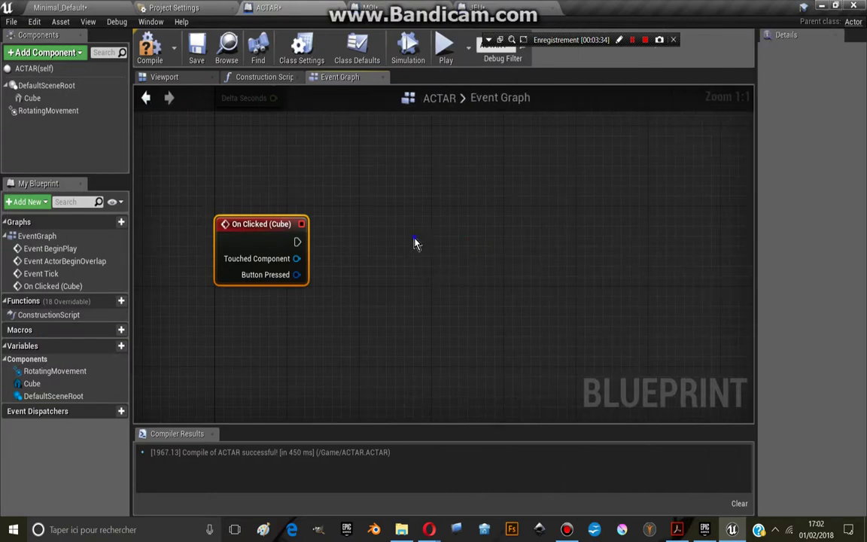
pyautogui.moveTo(416, 242); pyautogui.dragTo(473, 231, button='right')
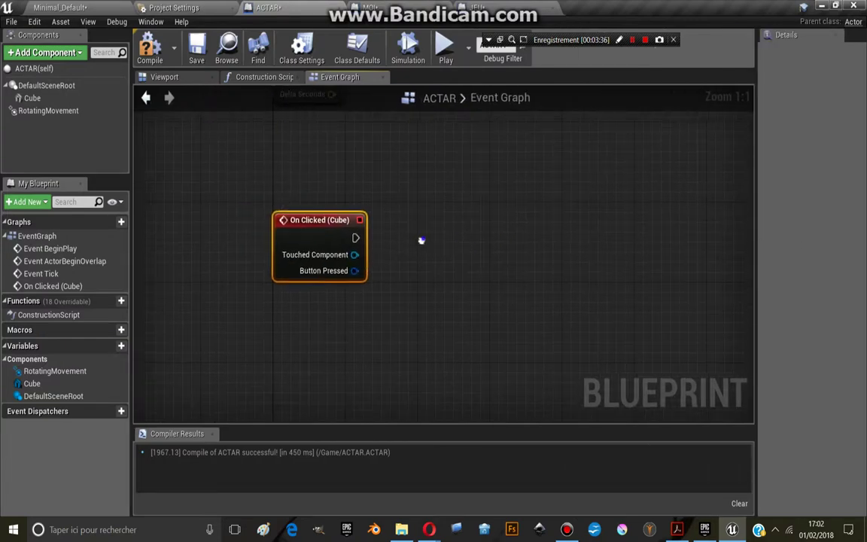
pyautogui.scroll(-2, 384, 250)
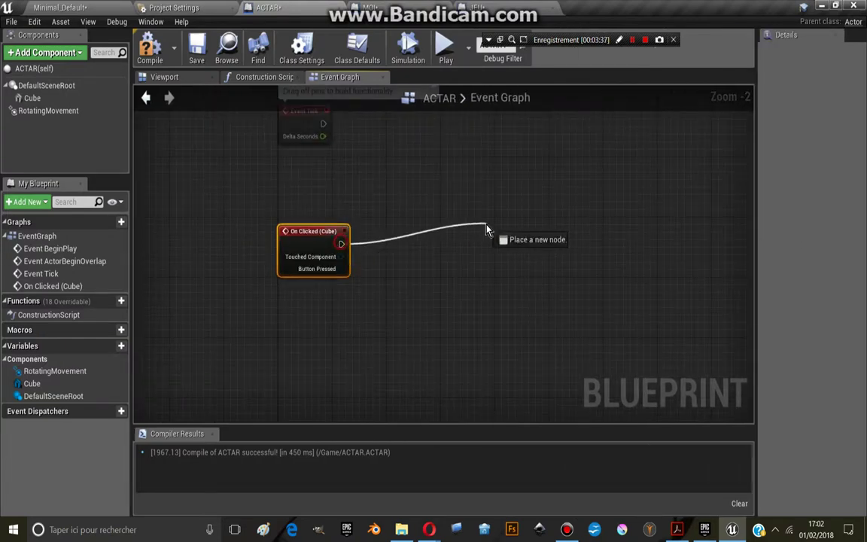
pyautogui.moveTo(341, 243); pyautogui.dragTo(460, 256)
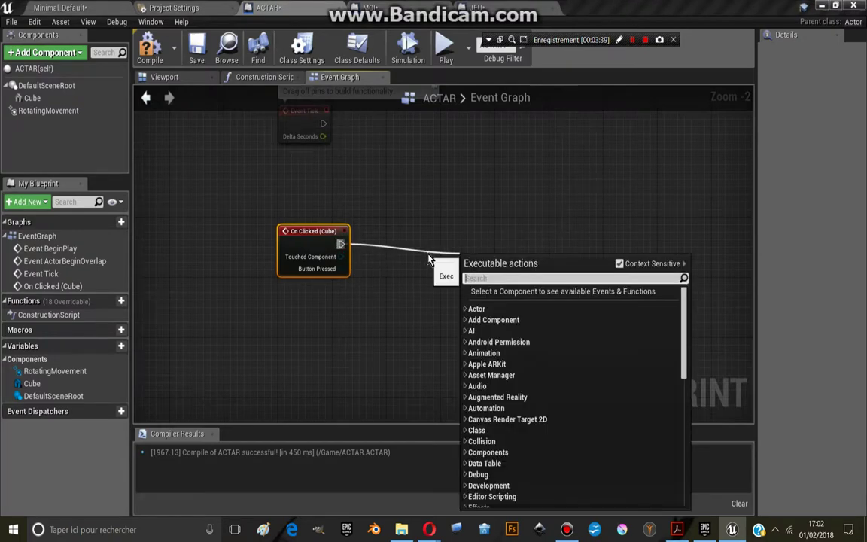
pyautogui.write('seta')
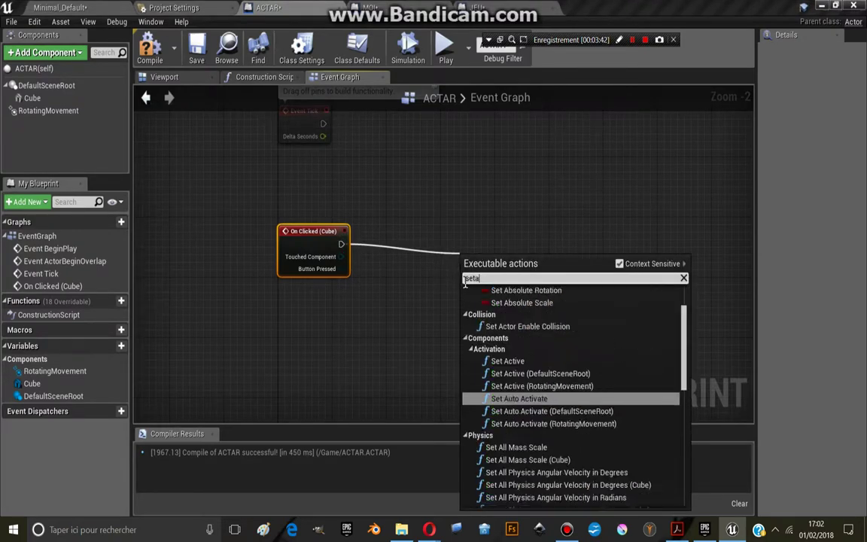
pyautogui.write('c')
pyautogui.scroll(-1, 493, 398)
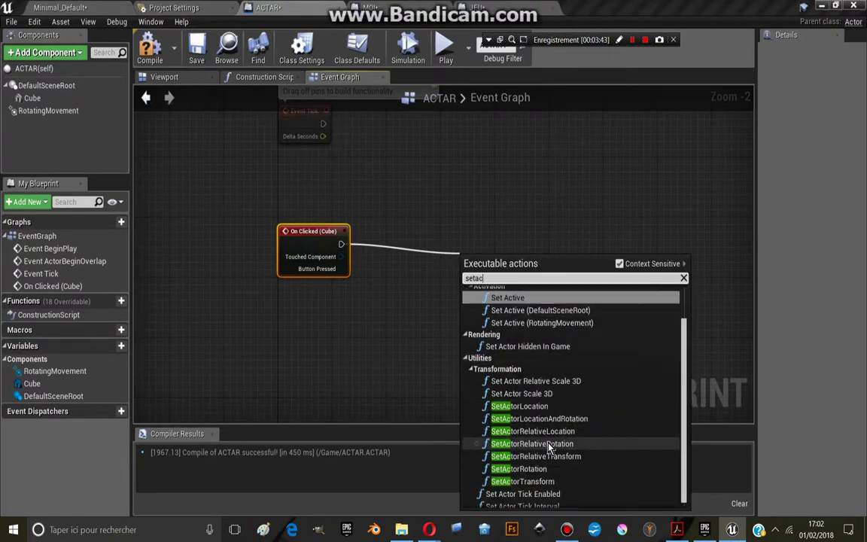
pyautogui.click(519, 406)
pyautogui.moveTo(512, 259); pyautogui.dragTo(539, 226)
pyautogui.moveTo(413, 263); pyautogui.dragTo(346, 246, button='right')
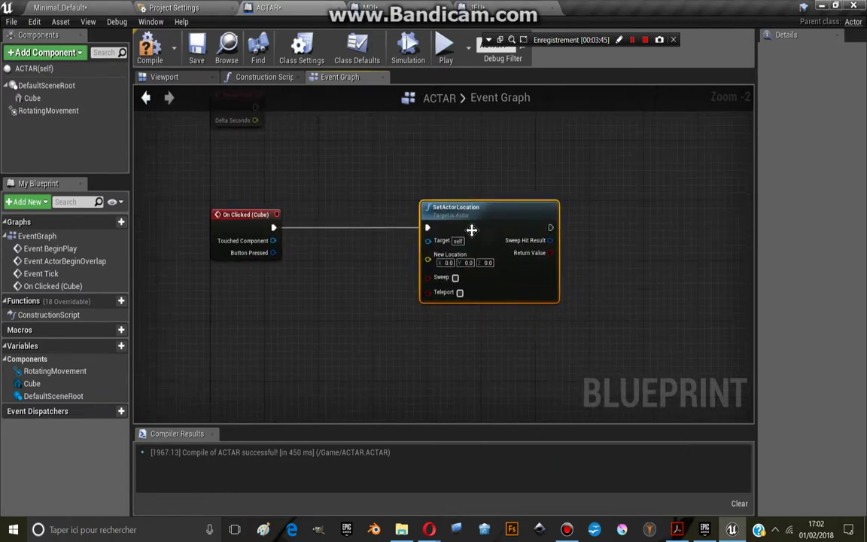
pyautogui.moveTo(471, 228); pyautogui.dragTo(490, 228)
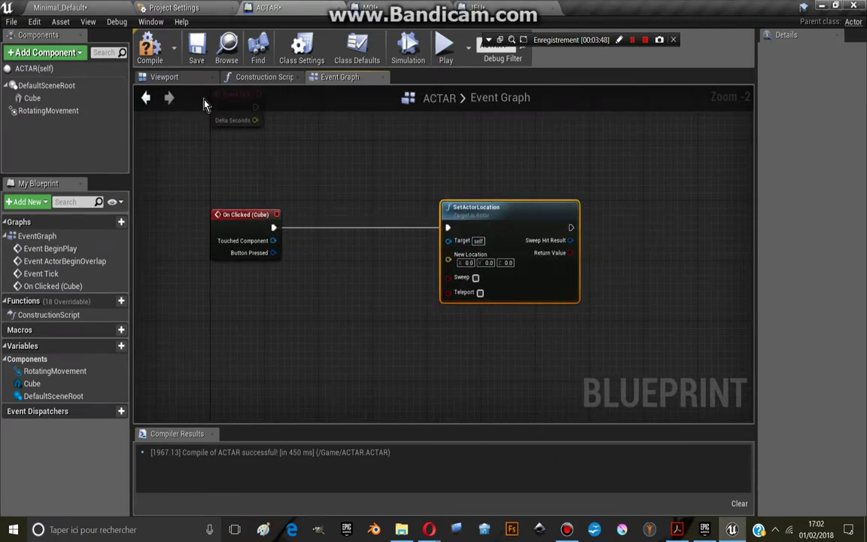
# Step: Inspect the cube in the Viewport, reposition SetActorLocation, and recompile ACTAR
pyautogui.click(186, 83)
pyautogui.moveTo(445, 178)
pyautogui.mouseDown(button='right')
pyautogui.moveTo(446, 210)
pyautogui.moveTo(409, 116)
pyautogui.mouseUp(button='right')
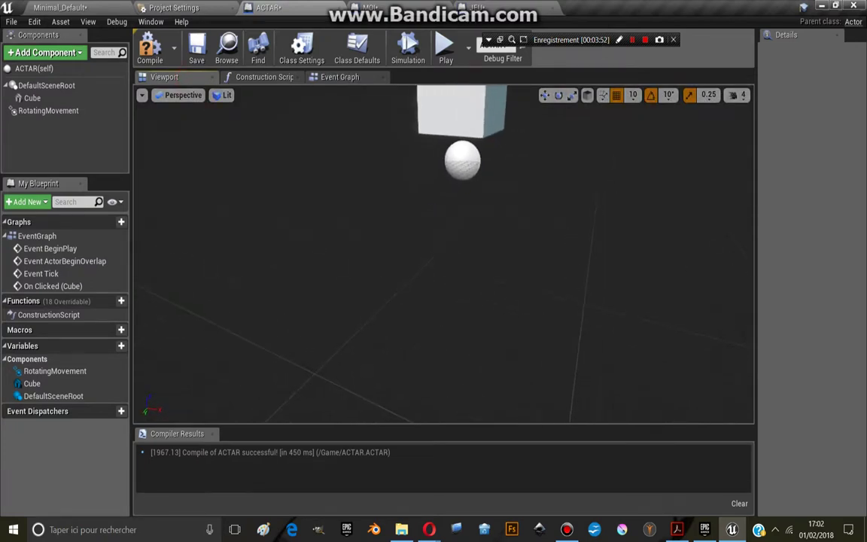
pyautogui.click(344, 80)
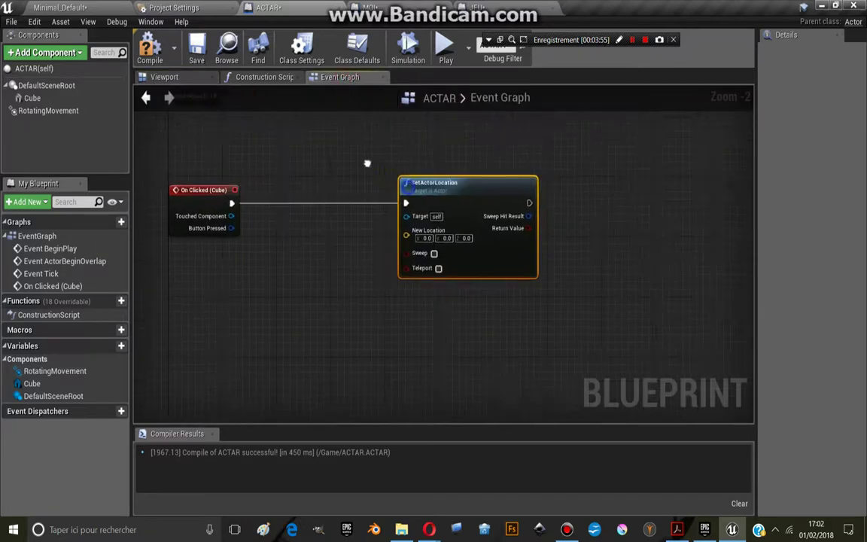
pyautogui.moveTo(470, 183); pyautogui.dragTo(422, 187)
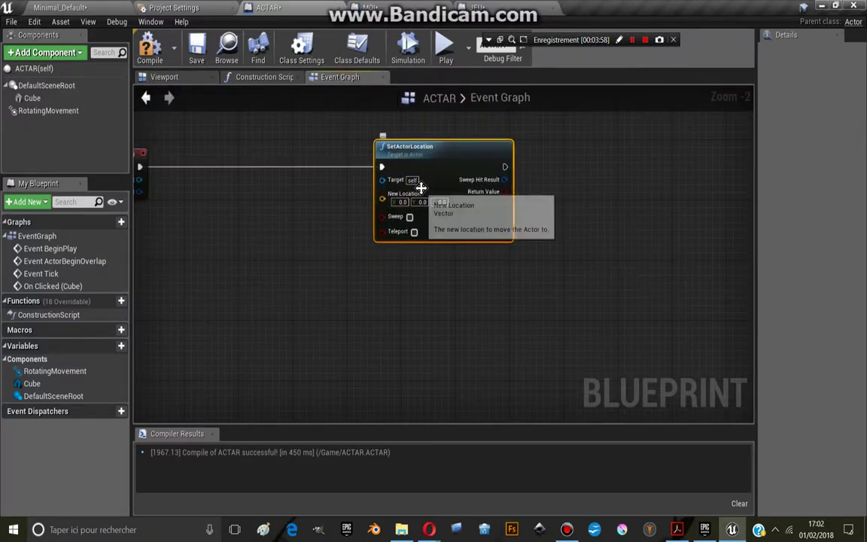
pyautogui.press('F7')
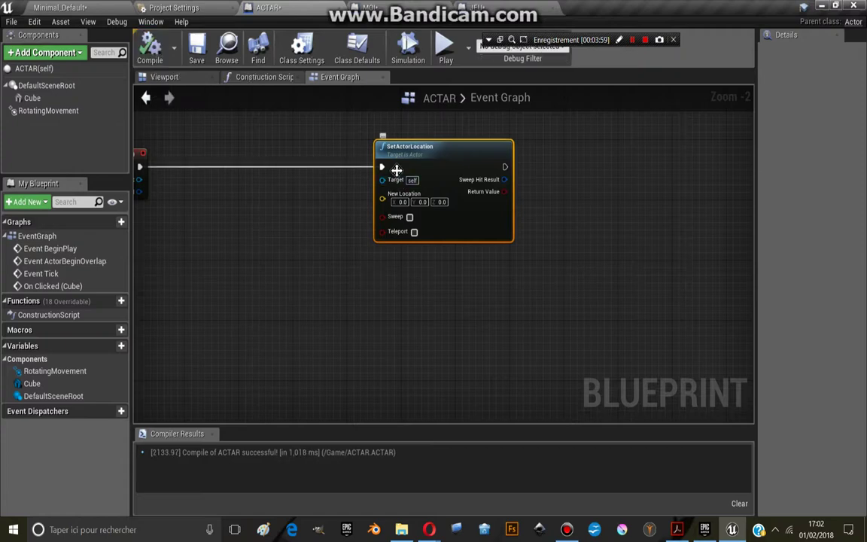
# Step: Try connecting Touched Component to New Location, cancel the incompatible wire, and tidy the graph
pyautogui.moveTo(138, 208); pyautogui.dragTo(243, 197, button='right')
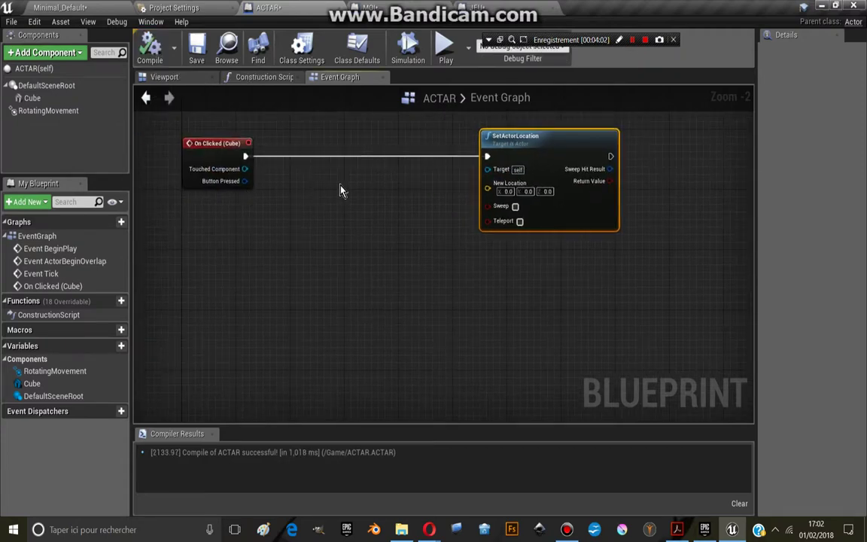
pyautogui.moveTo(245, 169); pyautogui.dragTo(334, 188)
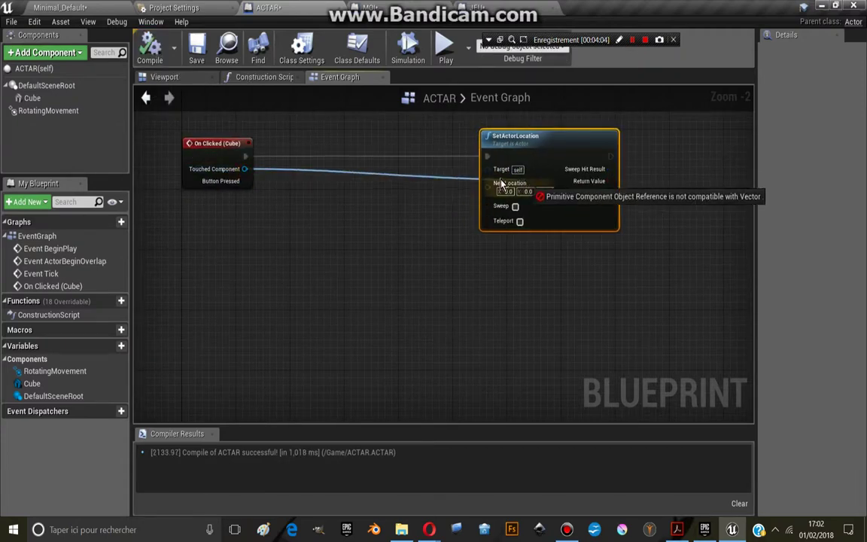
pyautogui.moveTo(465, 195); pyautogui.dragTo(433, 211, button='right')
pyautogui.moveTo(451, 146); pyautogui.dragTo(470, 147)
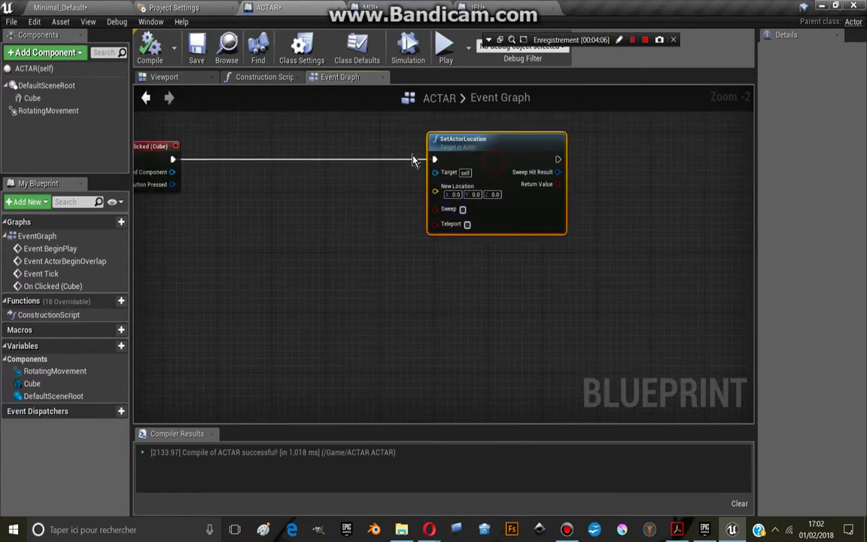
pyautogui.moveTo(437, 150); pyautogui.dragTo(253, 272, button='right')
# Step: Add a Get Player Controller node to ACTAR's Event Graph
pyautogui.rightClick(248, 273)
pyautogui.write('get')
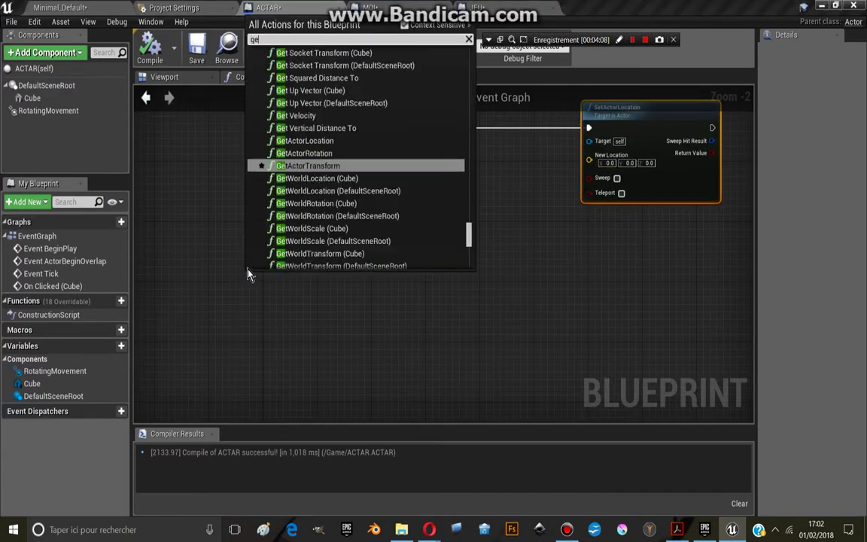
pyautogui.write('player')
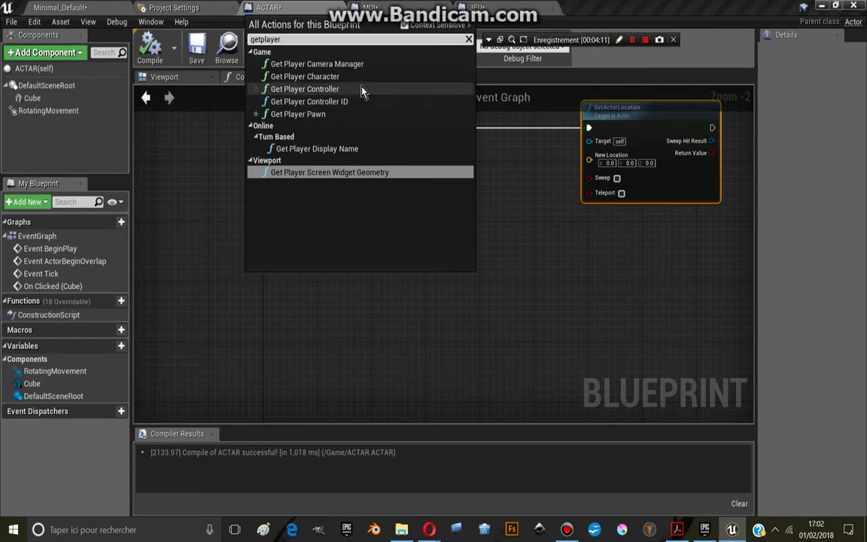
pyautogui.click(360, 89)
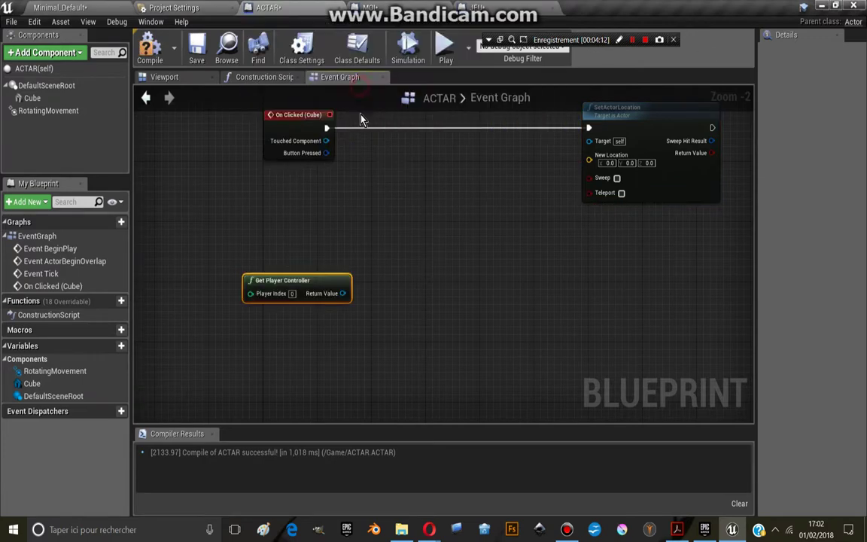
pyautogui.moveTo(317, 244); pyautogui.dragTo(297, 290, button='right')
# Step: From the controller's Return Value, search 'gethitre' for Get Hit Result Under Cursor by Channel
pyautogui.moveTo(296, 312); pyautogui.dragTo(344, 251)
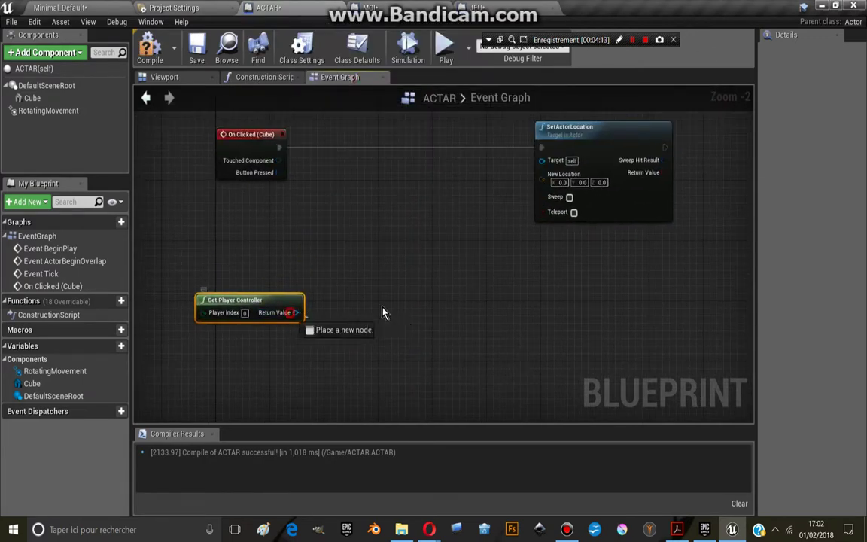
pyautogui.write('geth')
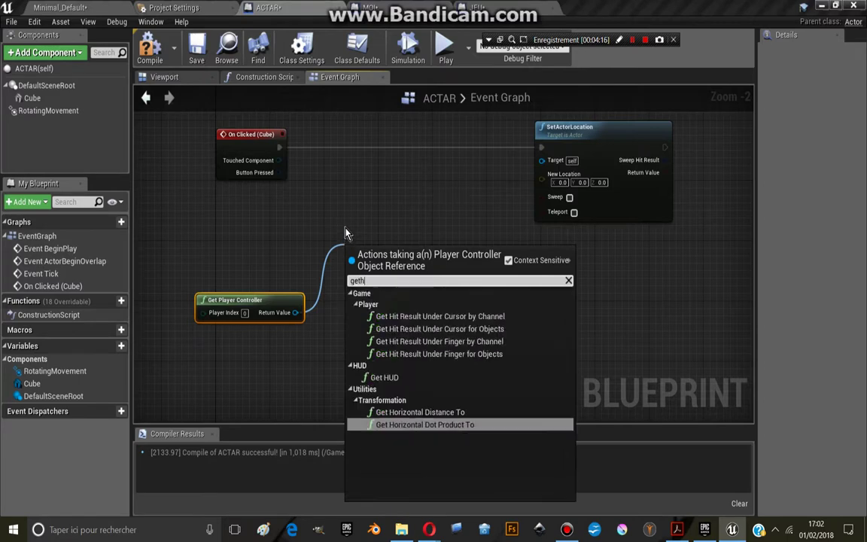
pyautogui.write('it')
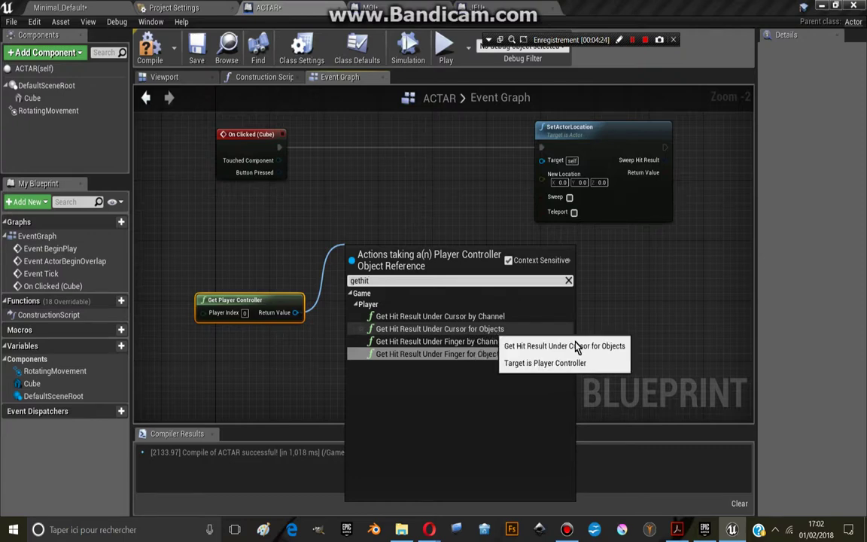
pyautogui.press('Escape')
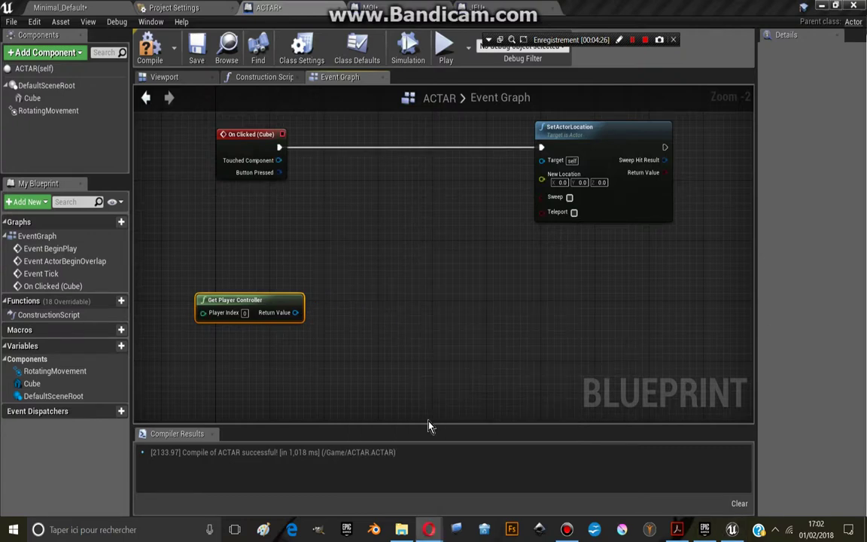
pyautogui.moveTo(295, 313); pyautogui.dragTo(346, 283)
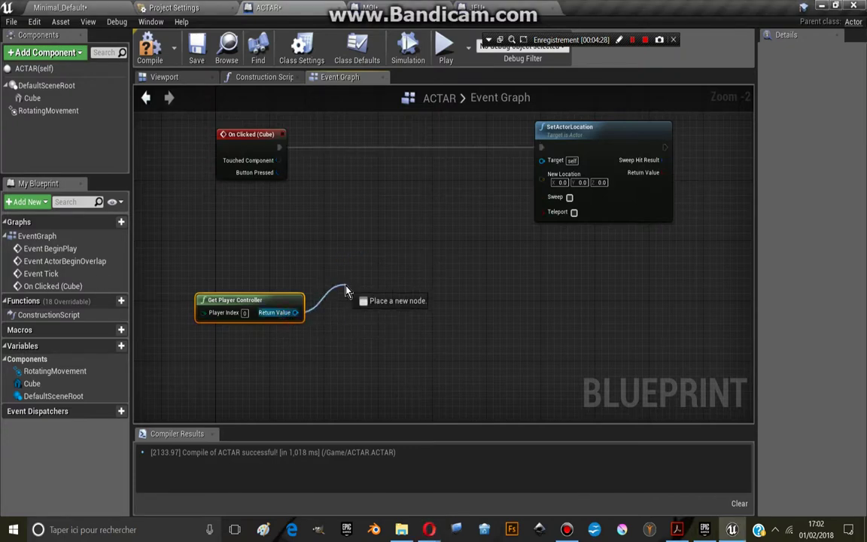
pyautogui.write('gethitre')
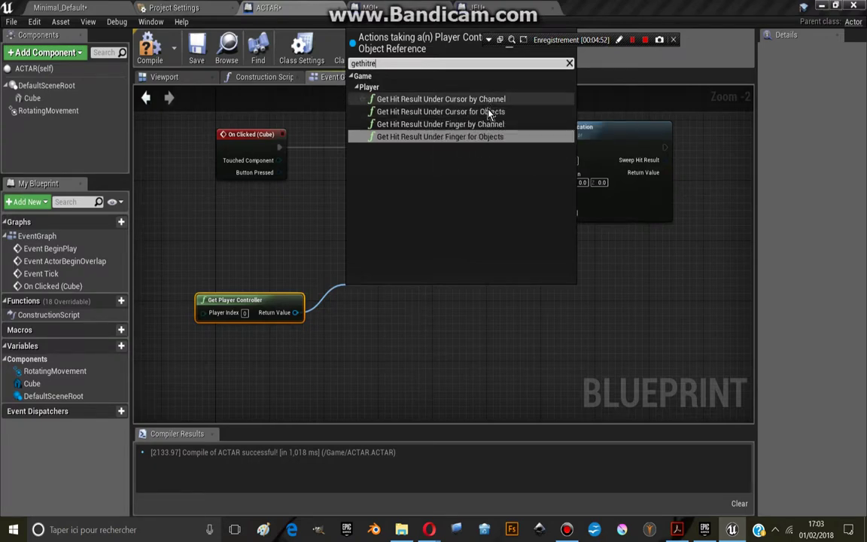
# Step: Add a Get Hit Result Under Cursor by Channel node and keep its trace channel on Visibility
pyautogui.click(452, 98)
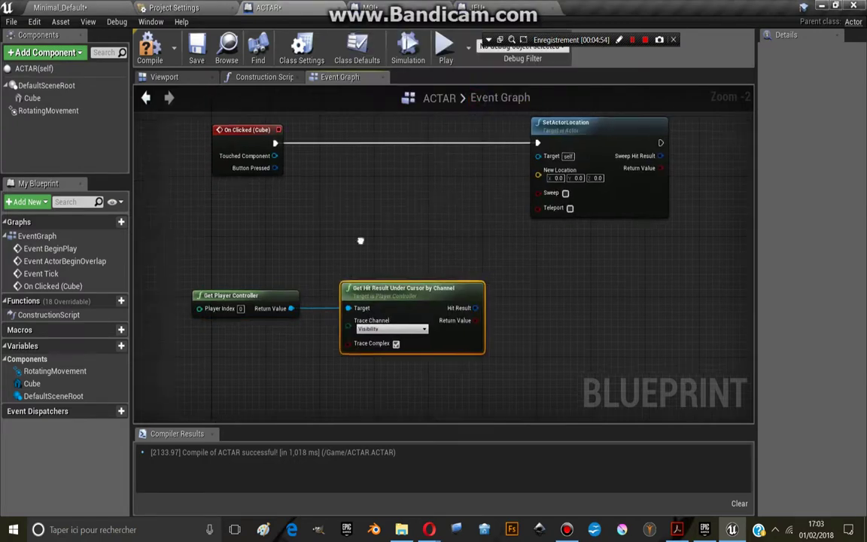
pyautogui.moveTo(360, 241); pyautogui.dragTo(319, 195, button='right')
pyautogui.click(336, 285)
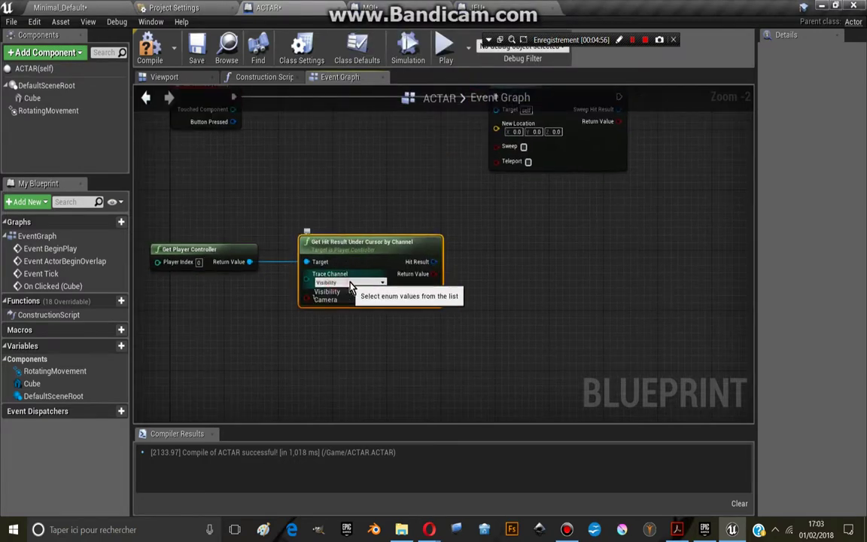
pyautogui.click(325, 286)
# Step: Move the SetActorLocation node further right and reframe the graph around all nodes
pyautogui.scroll(-2, 390, 276)
pyautogui.moveTo(389, 276); pyautogui.dragTo(360, 252, button='right')
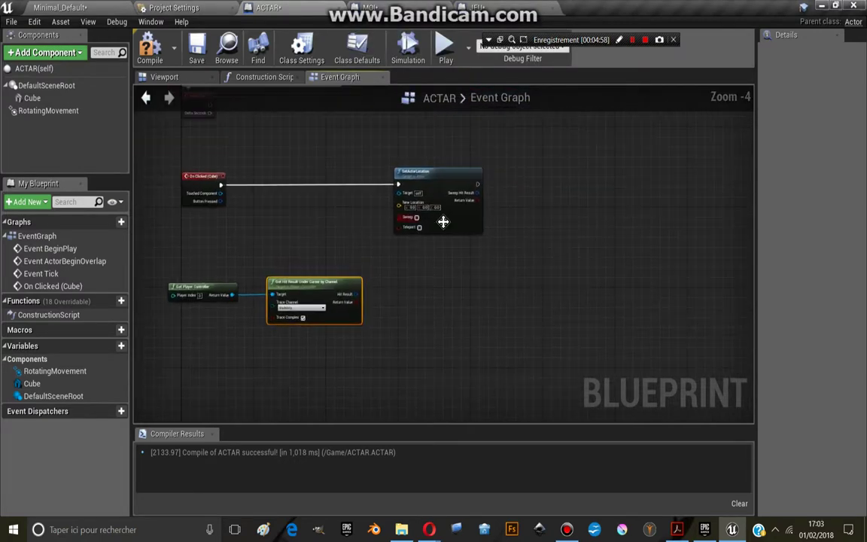
pyautogui.moveTo(443, 219); pyautogui.dragTo(497, 218)
pyautogui.scroll(1, 410, 248)
pyautogui.moveTo(332, 331); pyautogui.dragTo(366, 279, button='right')
pyautogui.scroll(1, 342, 272)
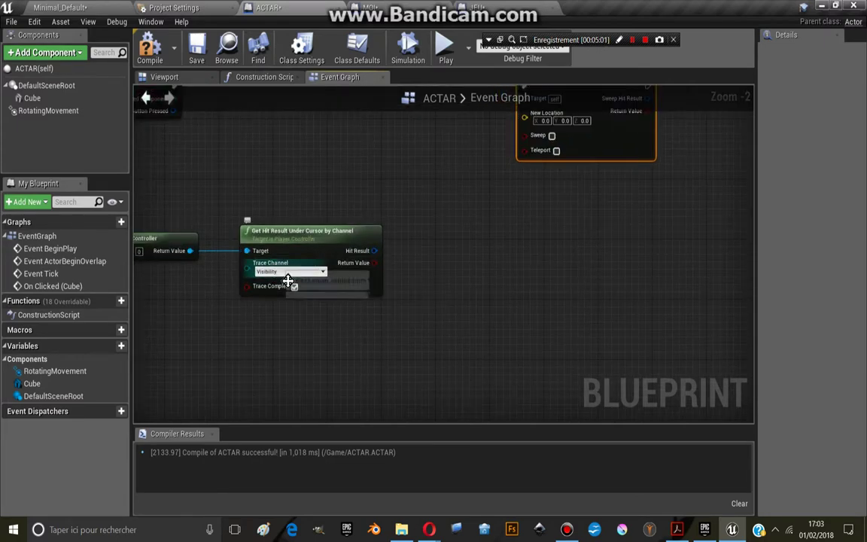
pyautogui.moveTo(335, 192); pyautogui.dragTo(319, 237, button='right')
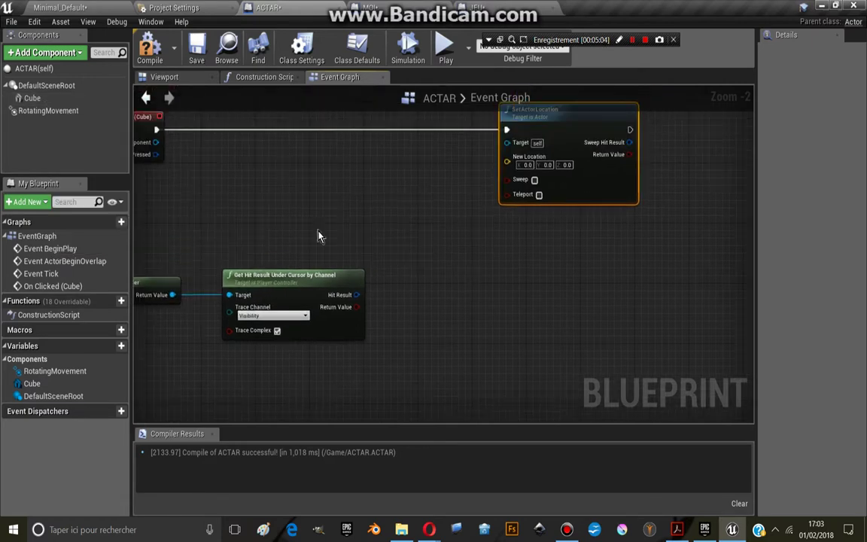
# Step: Select the Cube component and review its Collision Presets response table in Details
pyautogui.click(32, 98)
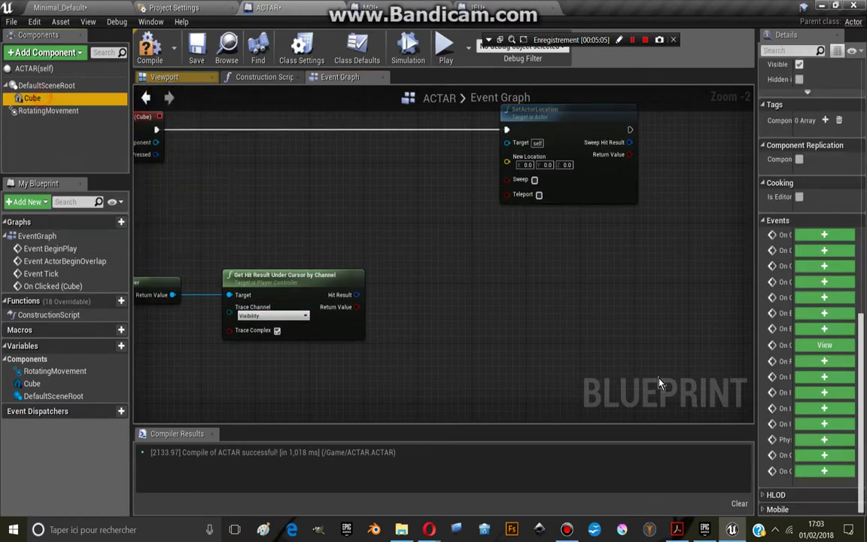
pyautogui.moveTo(755, 184); pyautogui.dragTo(653, 183)
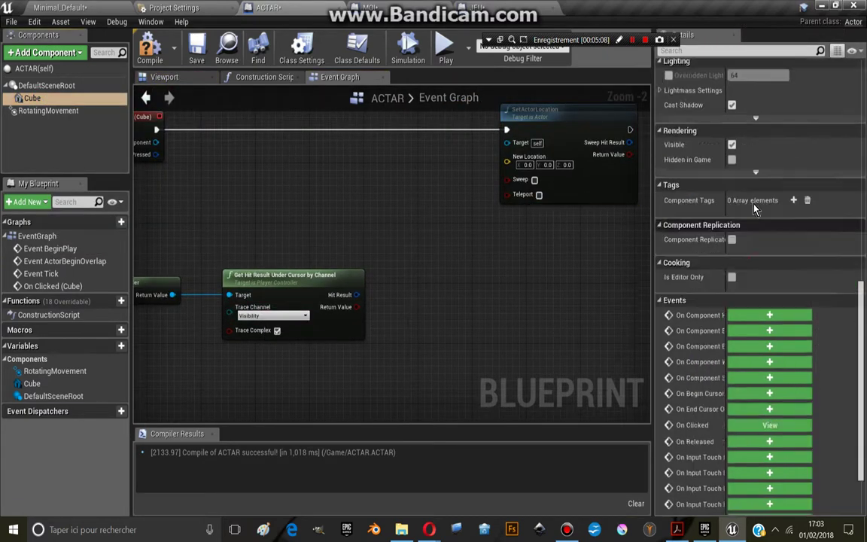
pyautogui.scroll(5, 788, 250)
pyautogui.scroll(2, 780, 301)
pyautogui.scroll(2, 756, 331)
pyautogui.click(659, 311)
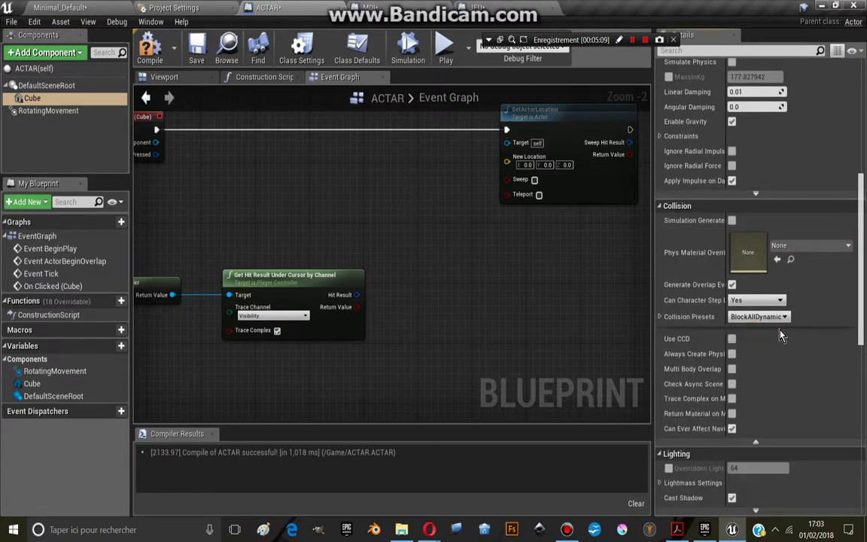
pyautogui.scroll(-2, 666, 268)
pyautogui.click(659, 256)
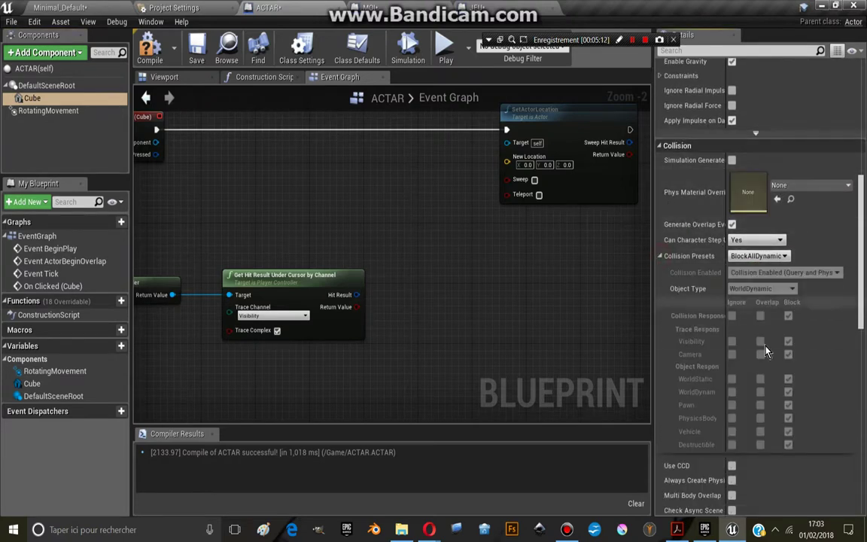
# Step: Make room beside the trace node and pull a wire from its Hit Result output
pyautogui.scroll(-1, 783, 331)
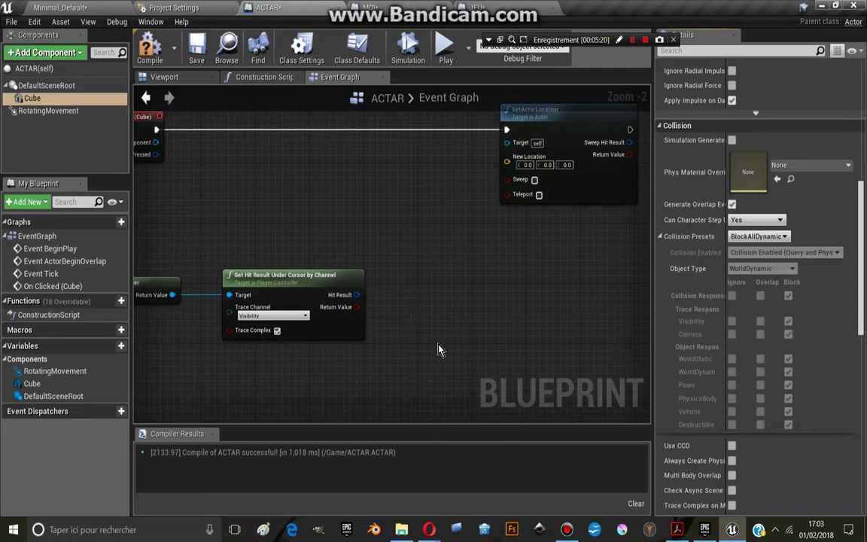
pyautogui.moveTo(345, 301); pyautogui.dragTo(288, 358, button='right')
pyautogui.moveTo(288, 358)
pyautogui.mouseDown()
pyautogui.moveTo(361, 333)
pyautogui.moveTo(386, 241)
pyautogui.moveTo(342, 361)
pyautogui.moveTo(340, 343)
pyautogui.mouseUp()
# Step: Add a Break Hit Result node and wire its Location to SetActorLocation's New Location
pyautogui.click(387, 200)
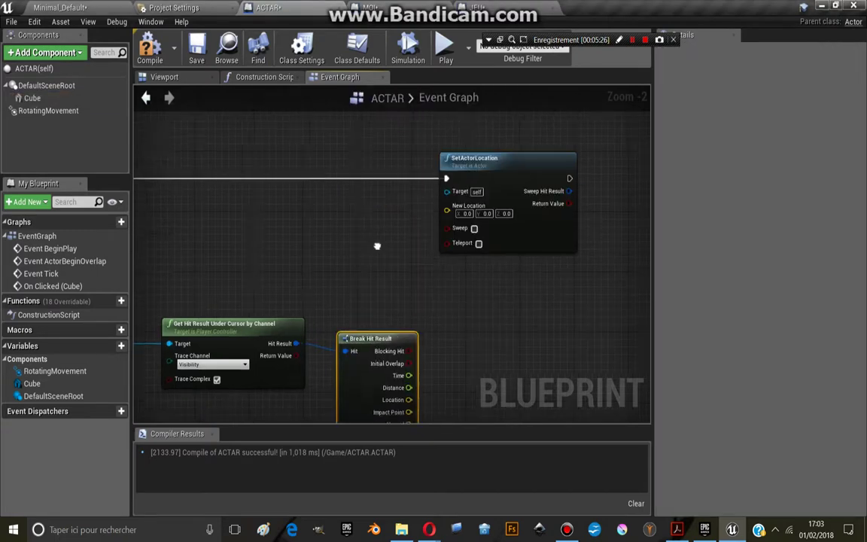
pyautogui.moveTo(377, 246); pyautogui.dragTo(391, 286, button='right')
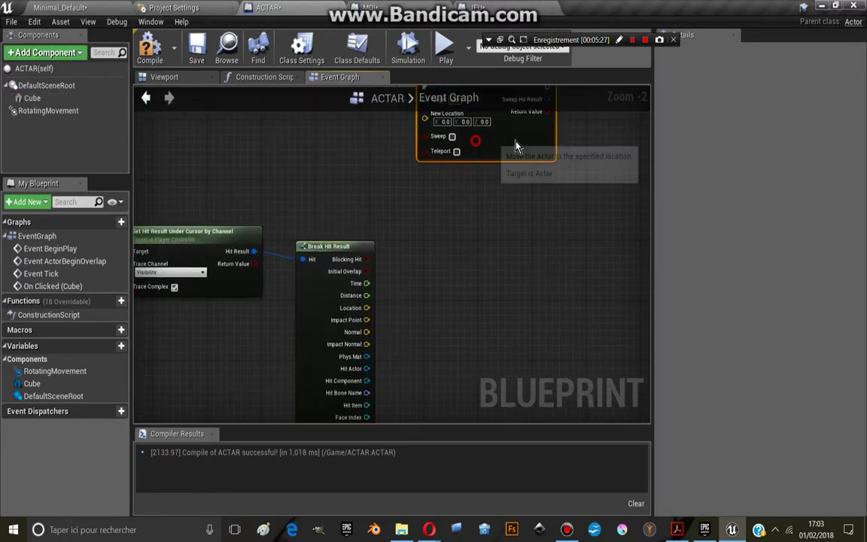
pyautogui.moveTo(516, 145); pyautogui.dragTo(536, 146)
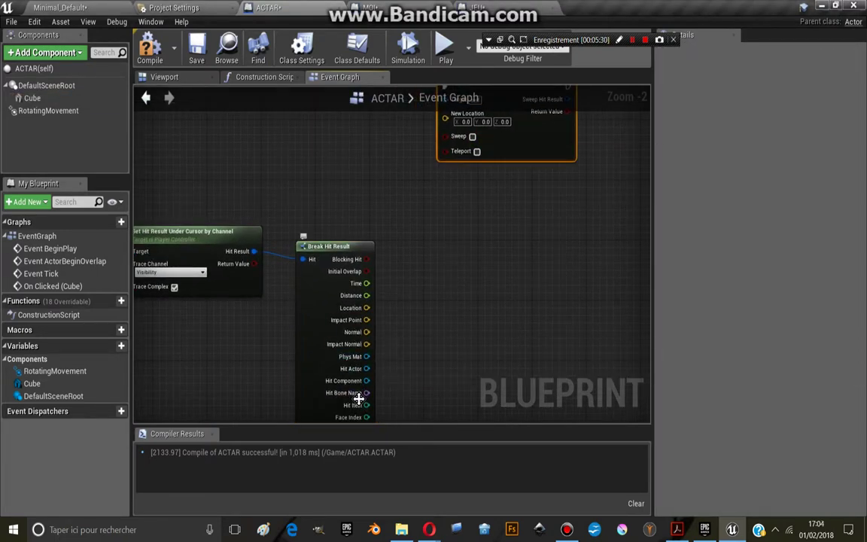
pyautogui.moveTo(410, 317); pyautogui.dragTo(389, 360, button='right')
pyautogui.moveTo(347, 352)
pyautogui.mouseDown()
pyautogui.moveTo(435, 203)
pyautogui.moveTo(435, 166)
pyautogui.mouseUp()
# Step: On SetActorLocation, enable Teleport and leave Sweep turned off
pyautogui.scroll(-1, 410, 255)
pyautogui.scroll(-1, 407, 265)
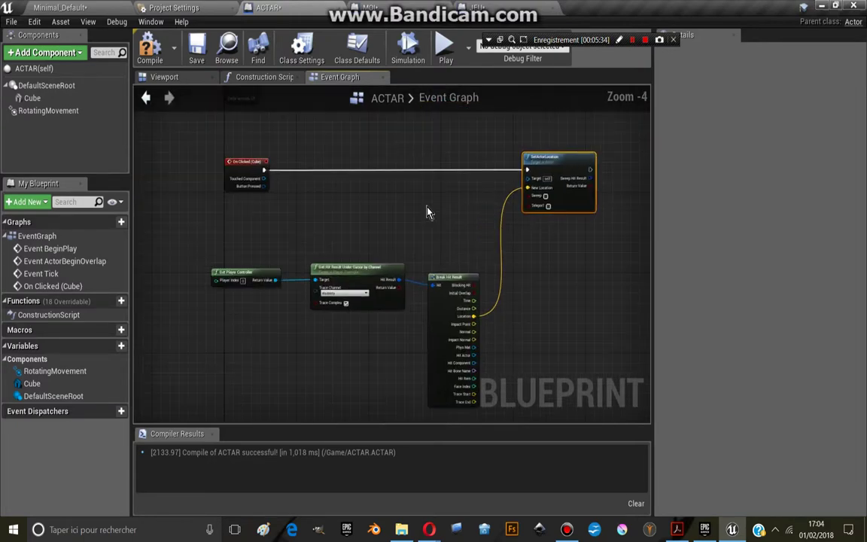
pyautogui.scroll(1, 467, 226)
pyautogui.scroll(1, 493, 248)
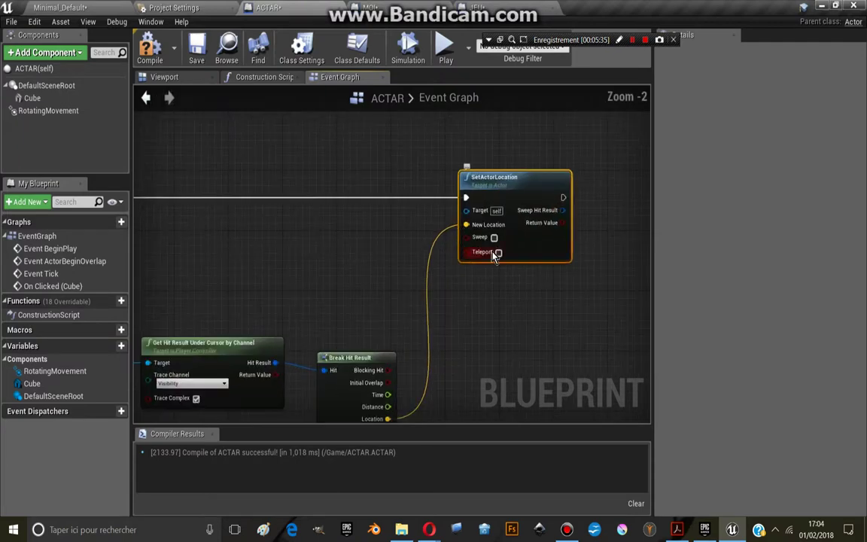
pyautogui.scroll(2, 498, 240)
pyautogui.click(495, 233)
pyautogui.click(500, 252)
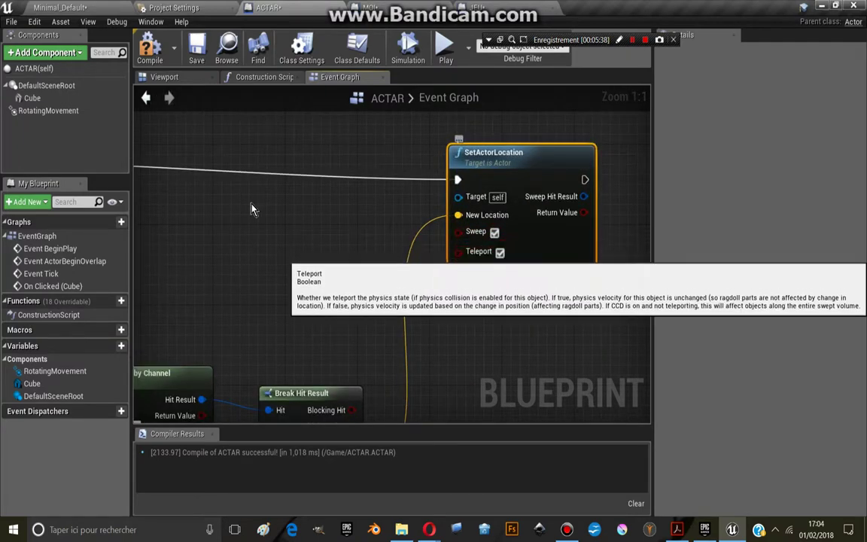
pyautogui.click(496, 235)
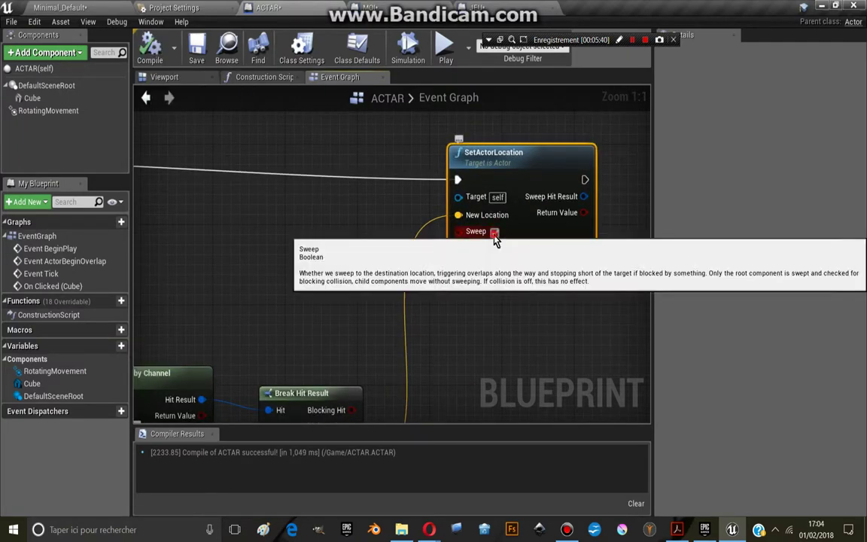
pyautogui.scroll(-1, 280, 238)
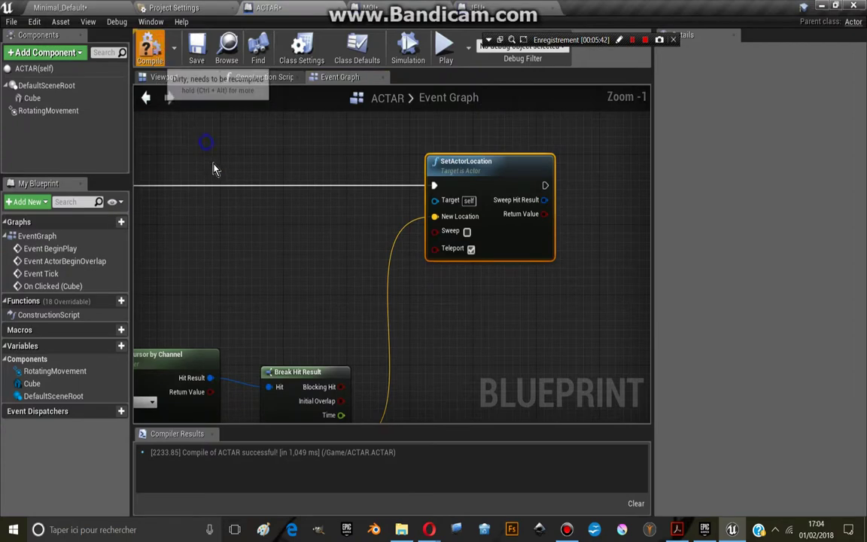
pyautogui.moveTo(213, 168); pyautogui.dragTo(305, 122, button='right')
pyautogui.scroll(-2, 306, 122)
pyautogui.moveTo(201, 234); pyautogui.dragTo(284, 210, button='right')
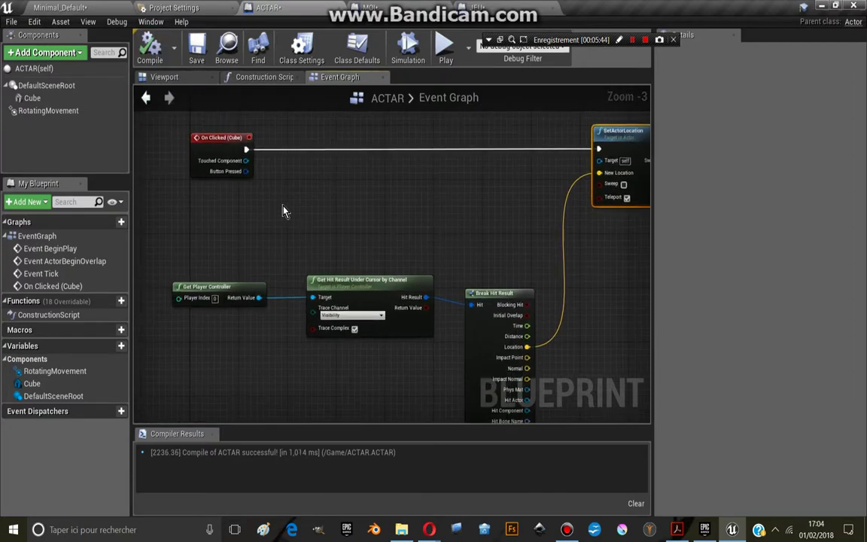
pyautogui.click(47, 10)
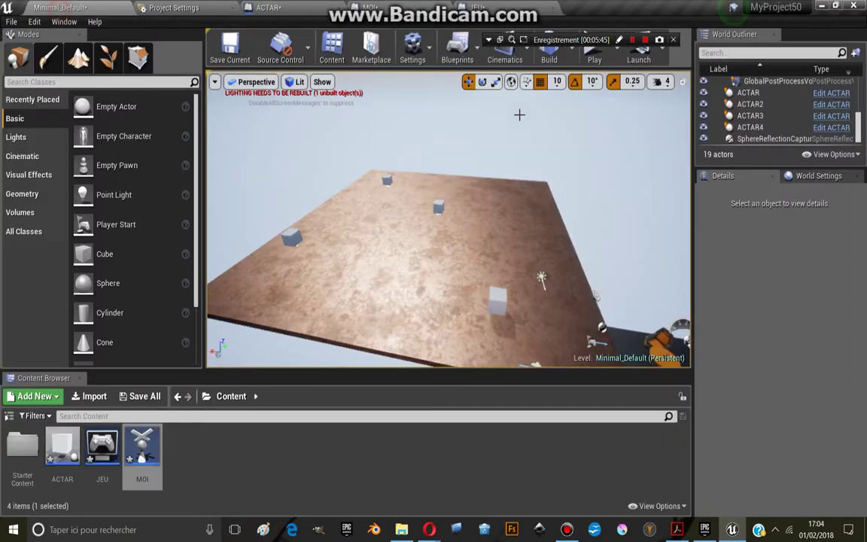
pyautogui.click(594, 51)
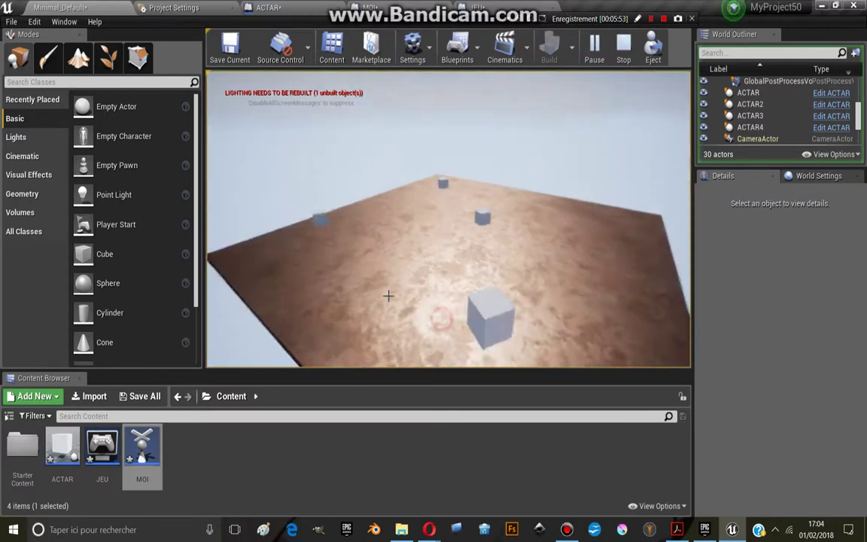
pyautogui.click(454, 178)
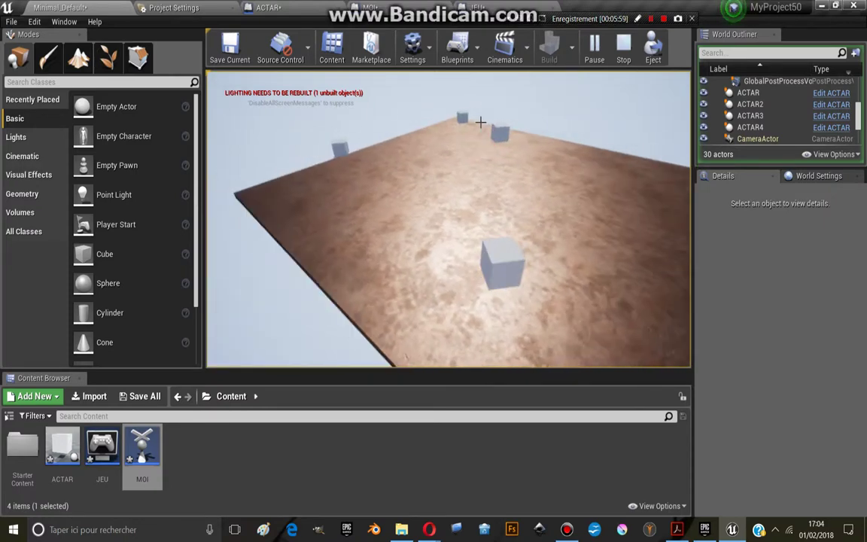
pyautogui.click(463, 116)
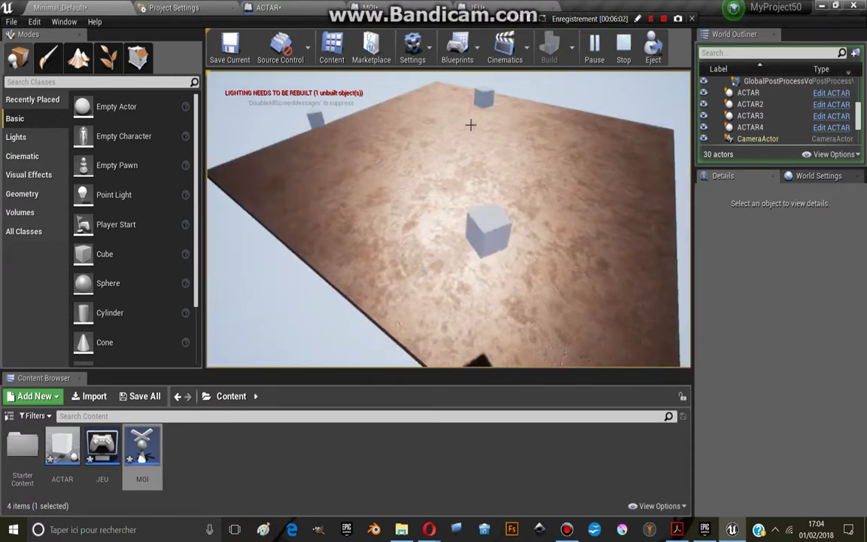
pyautogui.press('Escape')
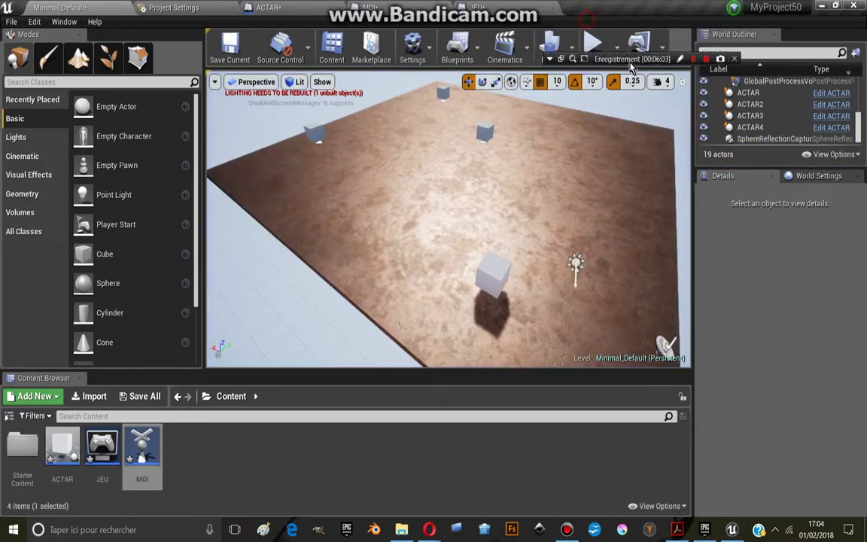
pyautogui.click(268, 7)
# Step: Search 'gate' and place a Gate node beside the On Clicked (Cube) event
pyautogui.moveTo(253, 111); pyautogui.dragTo(276, 116, button='right')
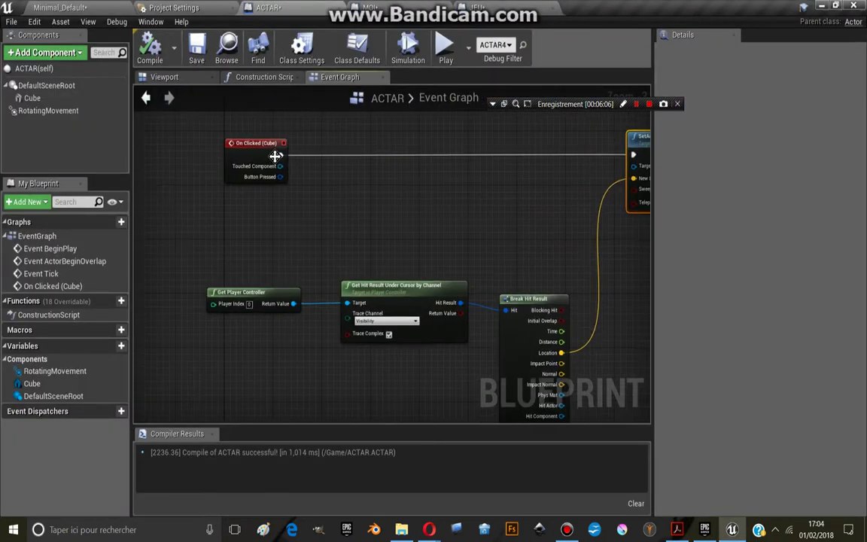
pyautogui.scroll(2, 305, 219)
pyautogui.rightClick(319, 239)
pyautogui.write('gaa')
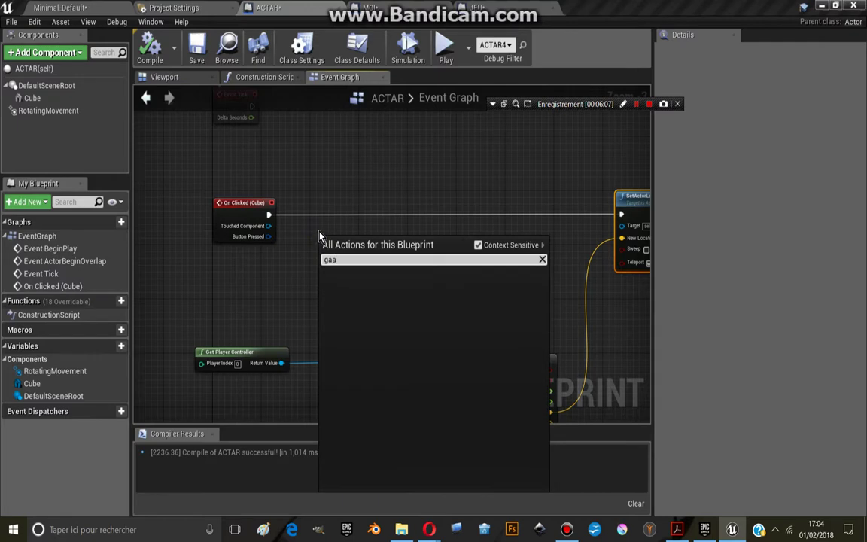
pyautogui.press('BackSpace')
pyautogui.write('t')
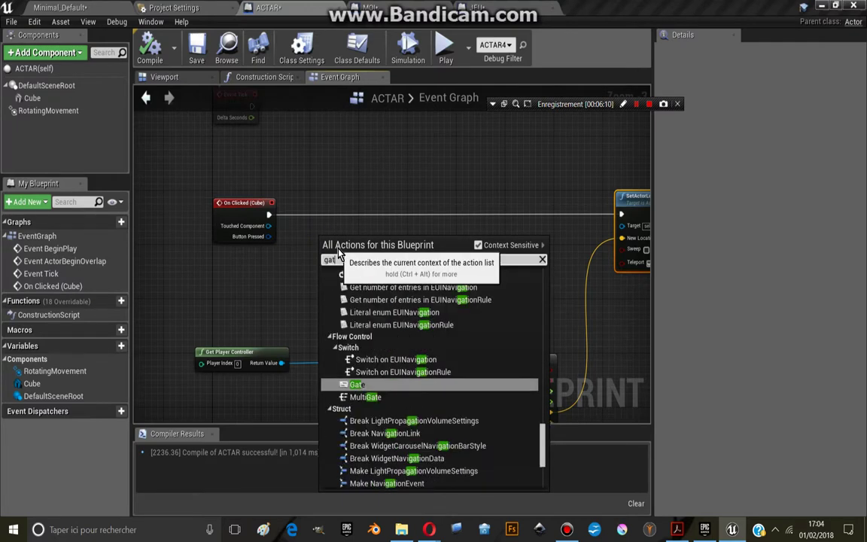
pyautogui.write('e')
pyautogui.click(359, 447)
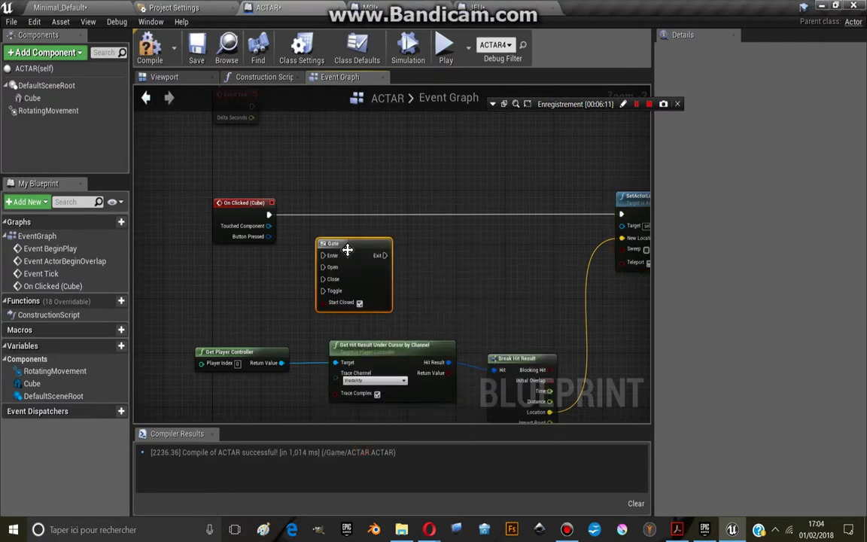
pyautogui.moveTo(334, 239); pyautogui.dragTo(355, 197)
pyautogui.moveTo(292, 217); pyautogui.dragTo(277, 200, button='right')
pyautogui.scroll(2, 258, 173)
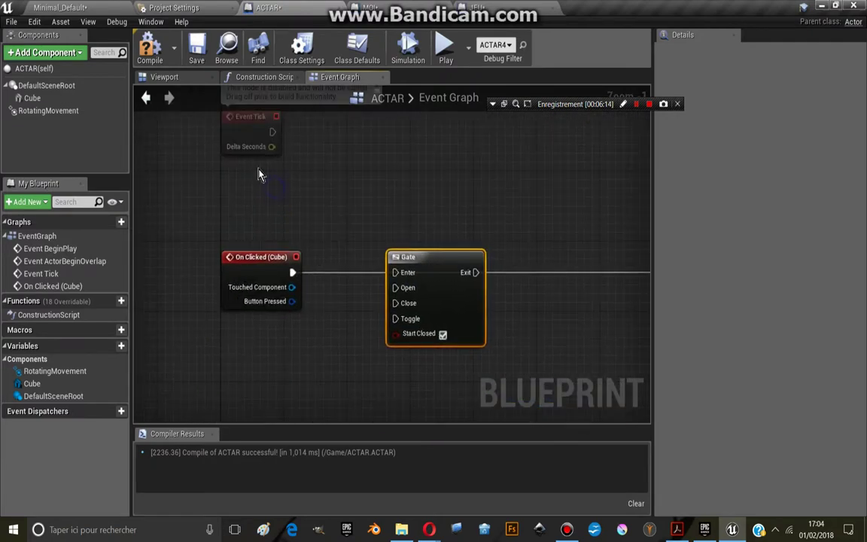
pyautogui.click(243, 192)
# Step: Wire Event Tick to the Gate's Enter and On Clicked (Cube) to its Open
pyautogui.moveTo(261, 146); pyautogui.dragTo(273, 163)
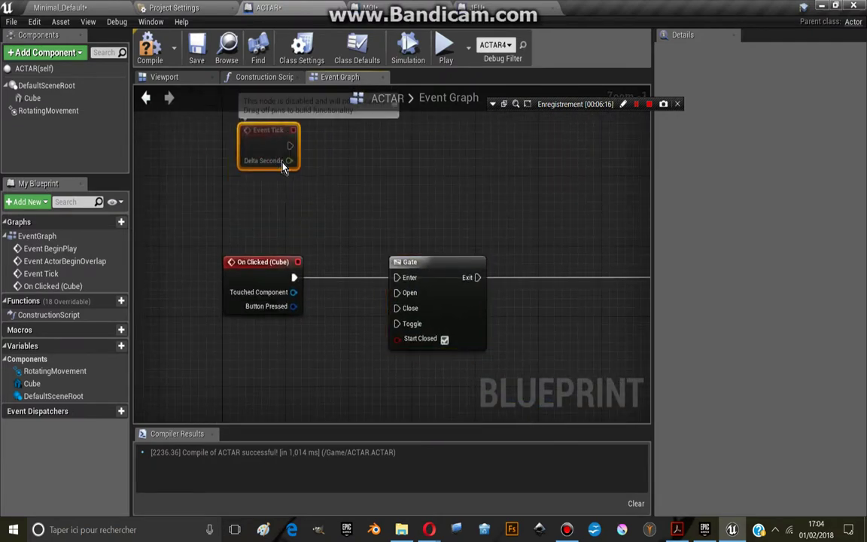
pyautogui.moveTo(318, 171); pyautogui.dragTo(290, 134, button='right')
pyautogui.moveTo(261, 124); pyautogui.dragTo(368, 241)
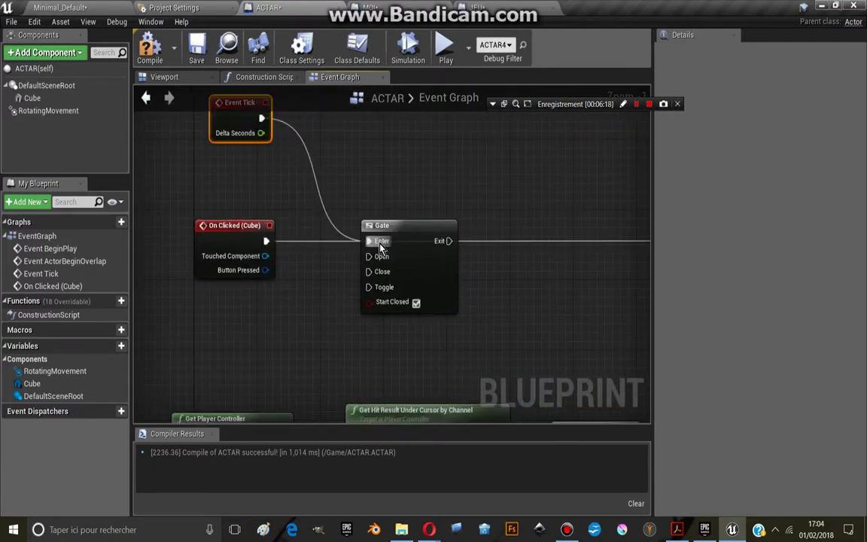
pyautogui.moveTo(265, 236)
pyautogui.mouseDown(button='right')
pyautogui.moveTo(280, 192)
pyautogui.moveTo(215, 169)
pyautogui.mouseUp(button='right')
pyautogui.click(281, 192)
pyautogui.scroll(-3, 475, 287)
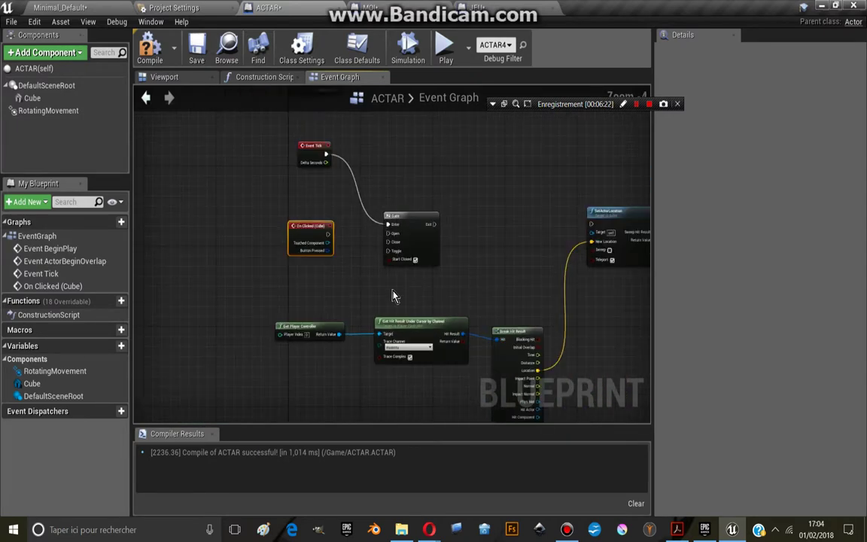
pyautogui.scroll(3, 387, 248)
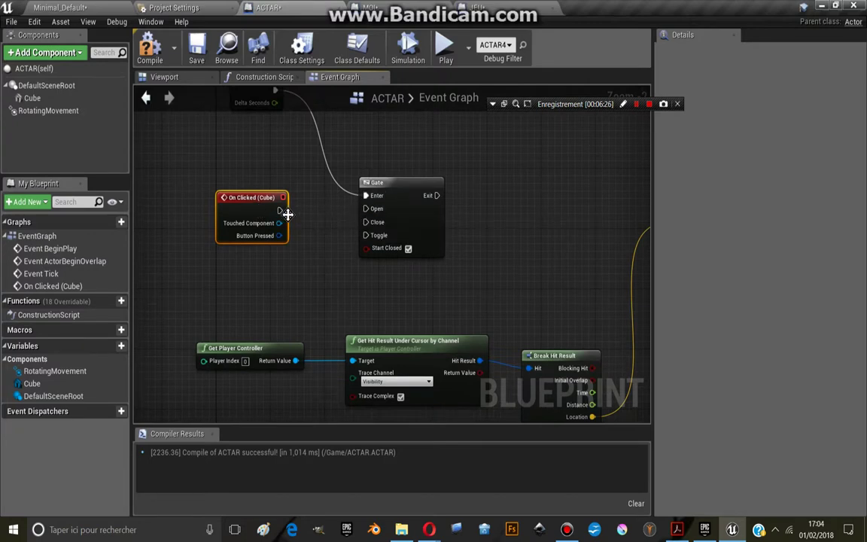
pyautogui.moveTo(280, 209); pyautogui.dragTo(365, 209)
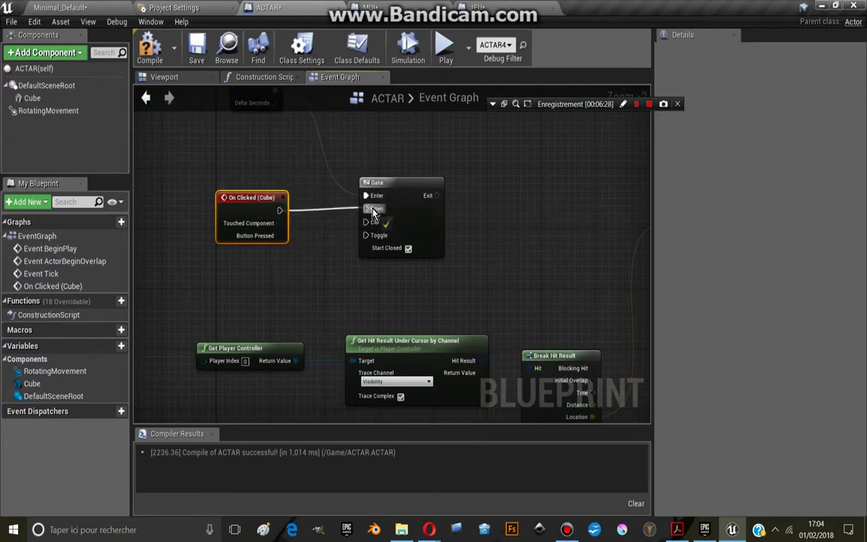
pyautogui.moveTo(267, 207); pyautogui.dragTo(252, 191)
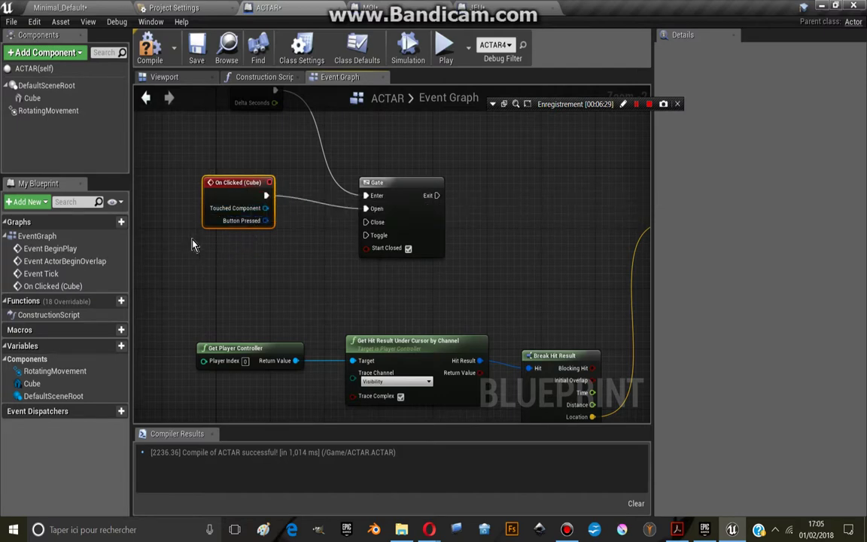
# Step: Add an On Released (Cube) event and wire it to the Gate's Close input
pyautogui.click(32, 98)
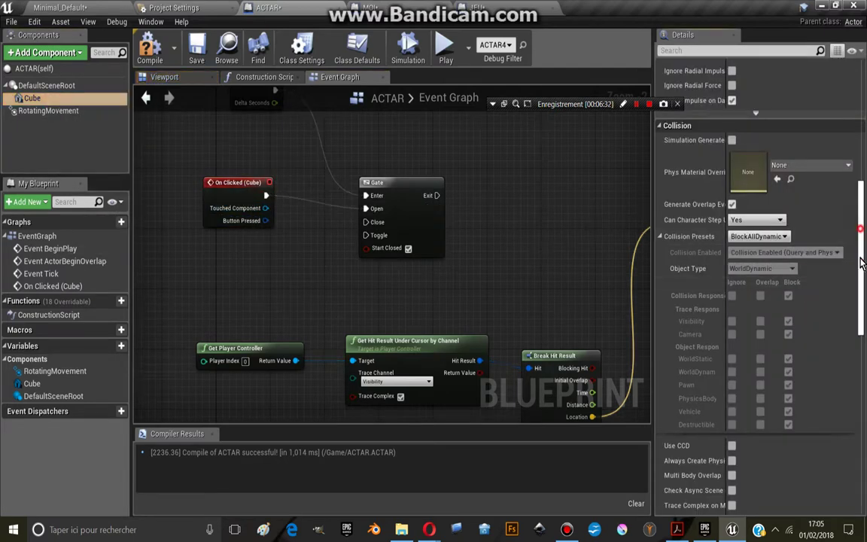
pyautogui.moveTo(863, 263); pyautogui.dragTo(862, 429)
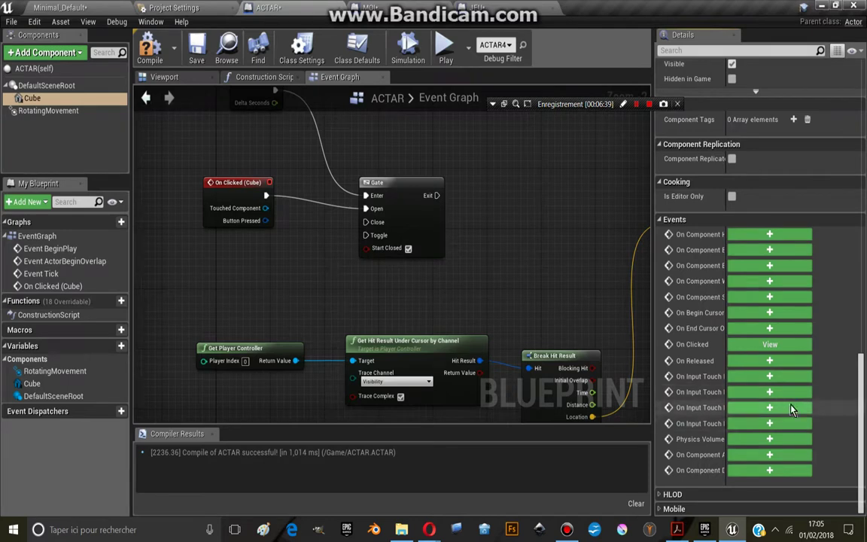
pyautogui.click(769, 361)
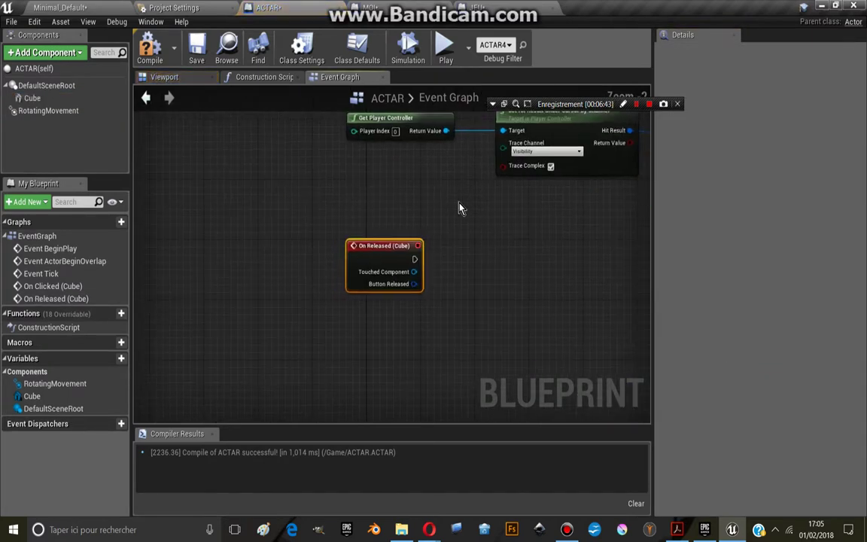
pyautogui.moveTo(252, 404)
pyautogui.mouseDown()
pyautogui.moveTo(258, 201)
pyautogui.moveTo(397, 137)
pyautogui.mouseUp()
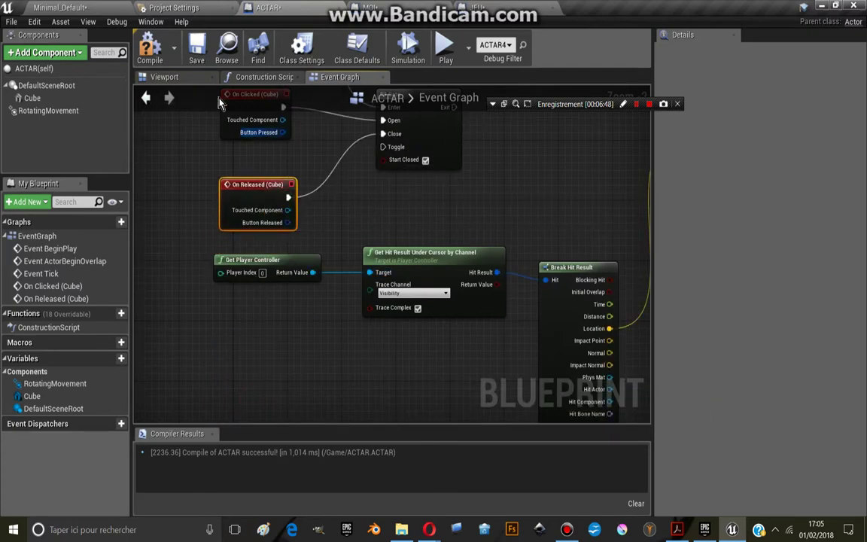
# Step: Play the level, test clicking and holding on the floor, then stop
pyautogui.click(60, 6)
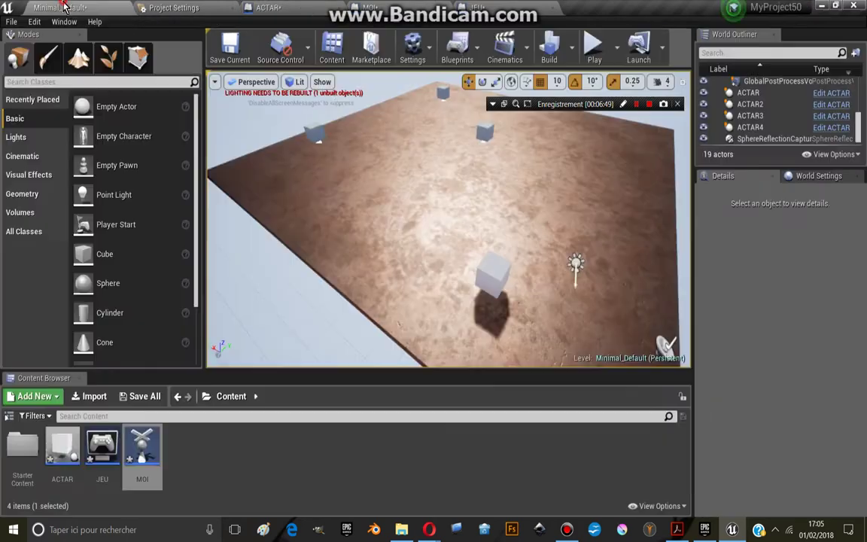
pyautogui.click(538, 43)
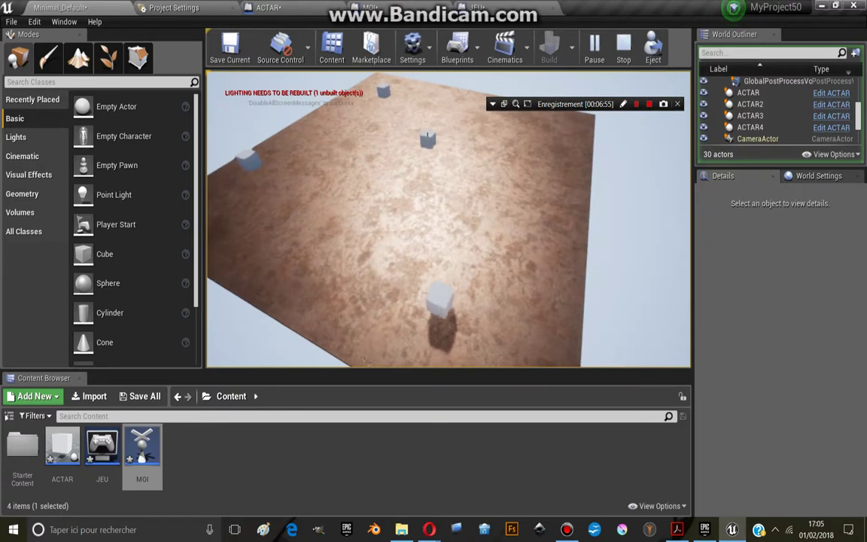
pyautogui.click(465, 135)
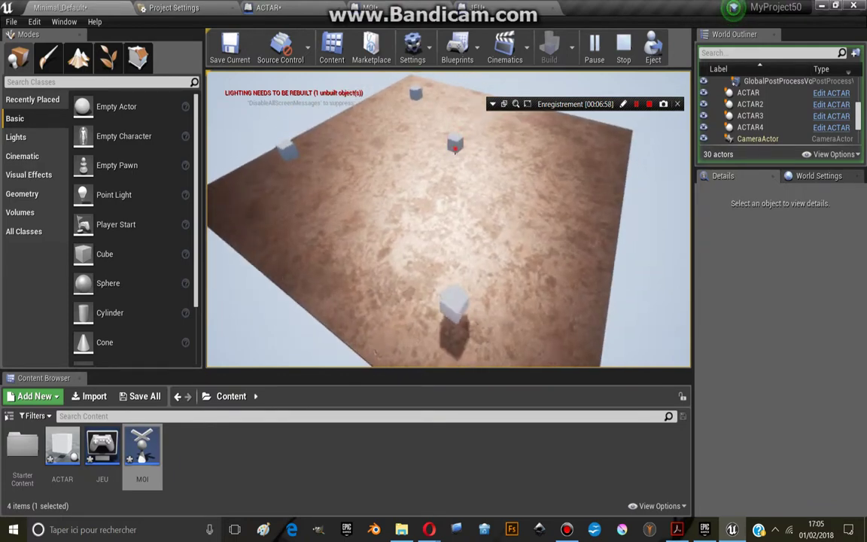
pyautogui.click(363, 144)
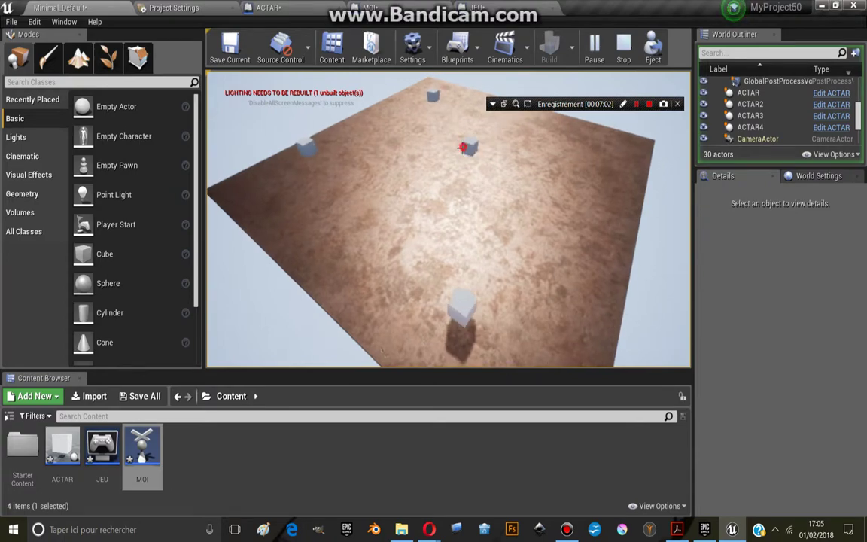
pyautogui.press('Escape')
# Step: In the ACTAR graph, tidy On Released (Cube) and connect the Gate's Exit to SetActorLocation
pyautogui.click(369, 7)
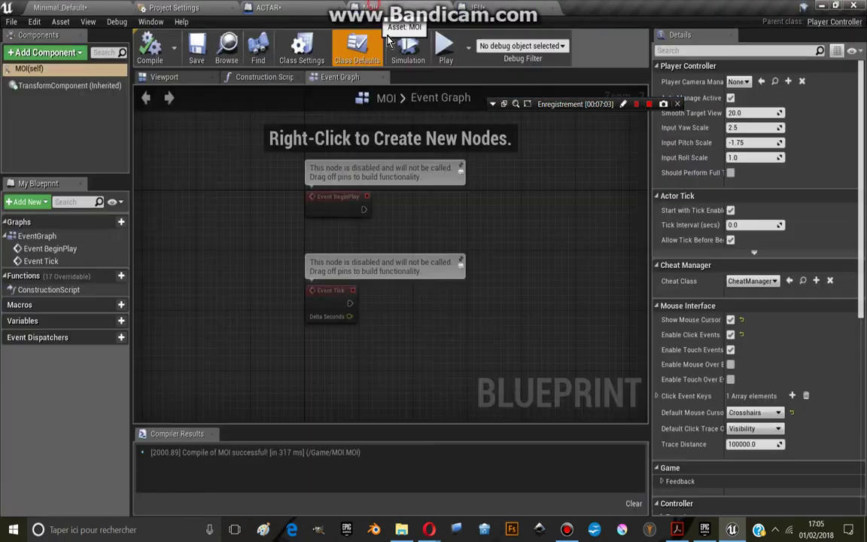
pyautogui.click(269, 8)
pyautogui.moveTo(326, 194); pyautogui.dragTo(352, 281, button='right')
pyautogui.scroll(2, 352, 282)
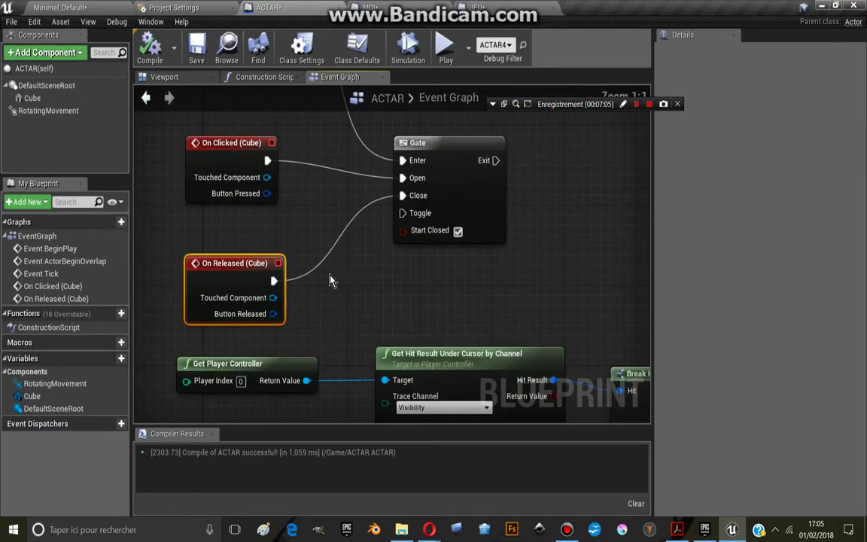
pyautogui.moveTo(257, 256); pyautogui.dragTo(249, 220)
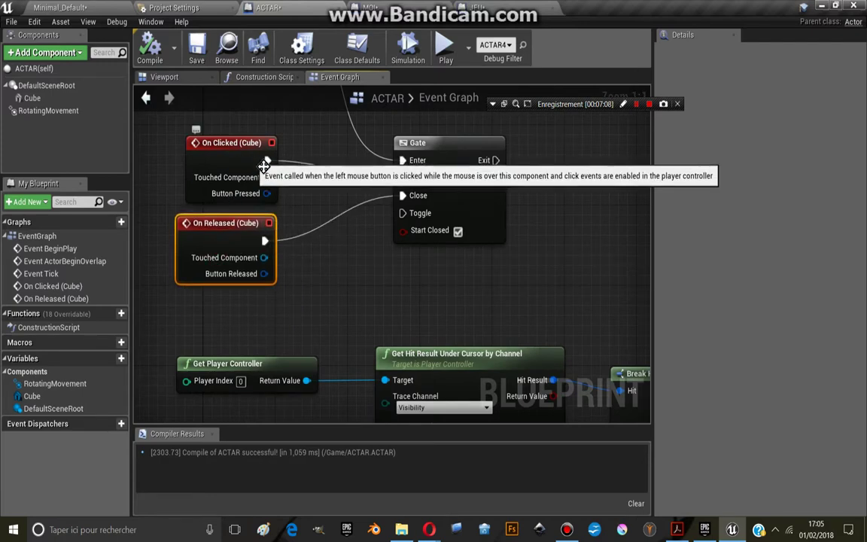
pyautogui.moveTo(512, 218); pyautogui.dragTo(294, 197, button='right')
pyautogui.scroll(-2, 455, 213)
pyautogui.moveTo(294, 198)
pyautogui.mouseDown()
pyautogui.moveTo(440, 211)
pyautogui.moveTo(528, 197)
pyautogui.mouseUp()
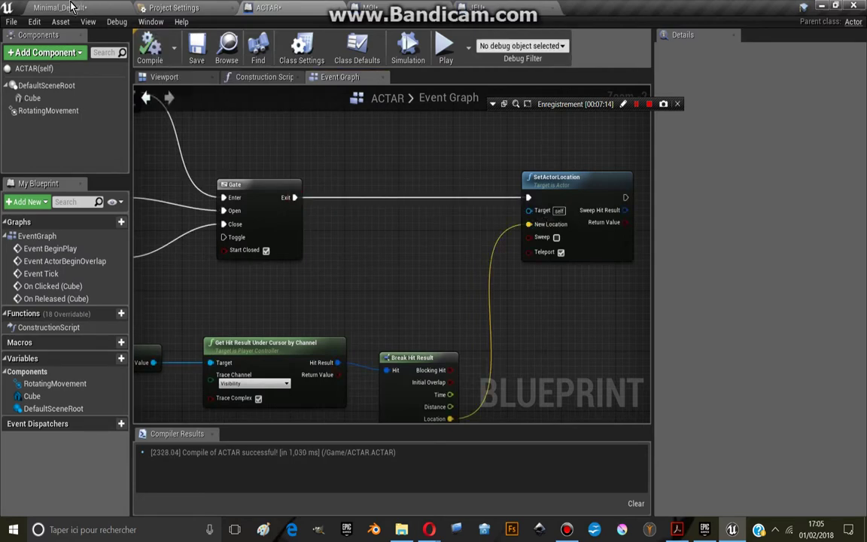
# Step: Play the level again, look toward the floor and cubes, then stop
pyautogui.click(73, 8)
pyautogui.click(594, 47)
pyautogui.moveTo(479, 191)
pyautogui.mouseDown()
pyautogui.moveTo(260, 269)
pyautogui.moveTo(487, 217)
pyautogui.moveTo(435, 200)
pyautogui.moveTo(447, 236)
pyautogui.moveTo(428, 271)
pyautogui.mouseUp()
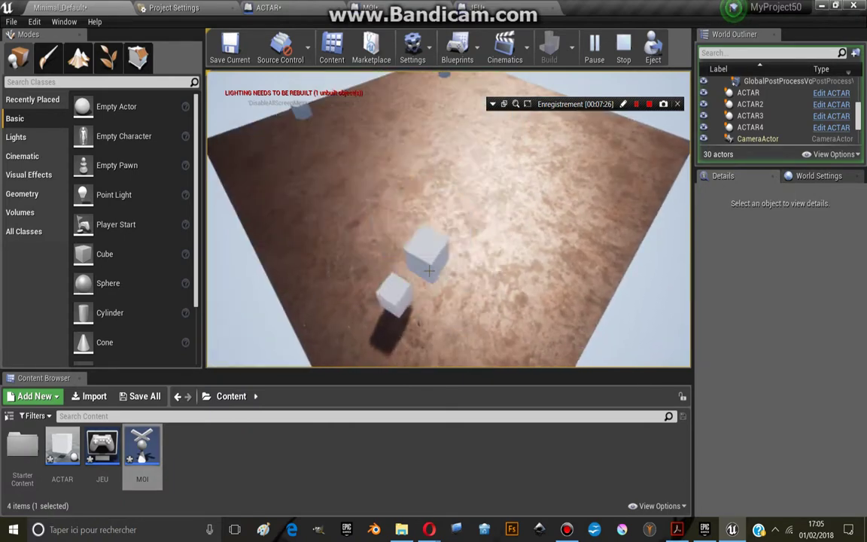
pyautogui.press('Escape')
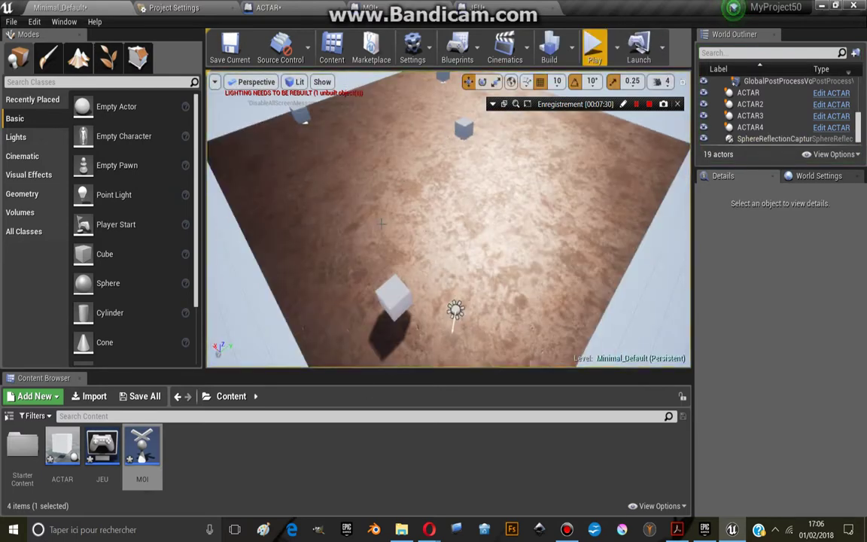
# Step: In the ACTAR graph, move the SetActorLocation node further right to make room
pyautogui.click(267, 8)
pyautogui.moveTo(386, 271); pyautogui.dragTo(174, 218, button='right')
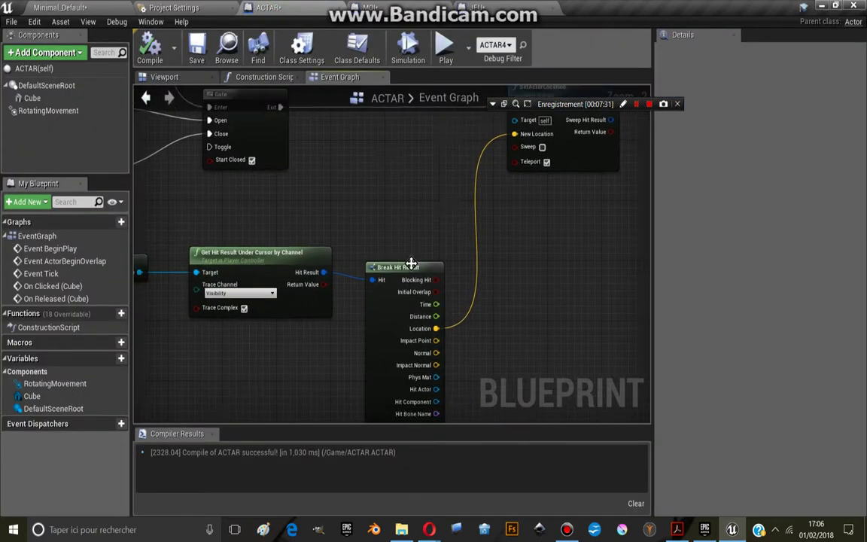
pyautogui.moveTo(365, 143); pyautogui.dragTo(444, 136)
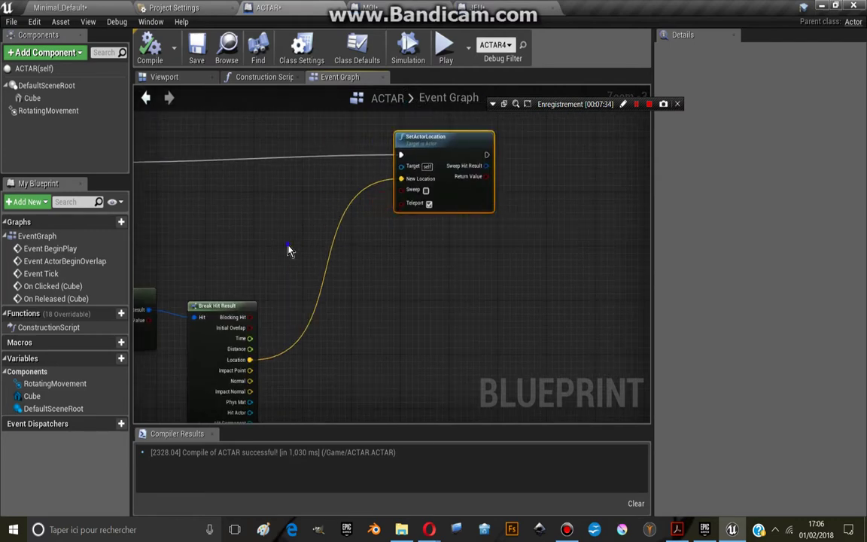
pyautogui.moveTo(290, 248); pyautogui.dragTo(300, 305, button='right')
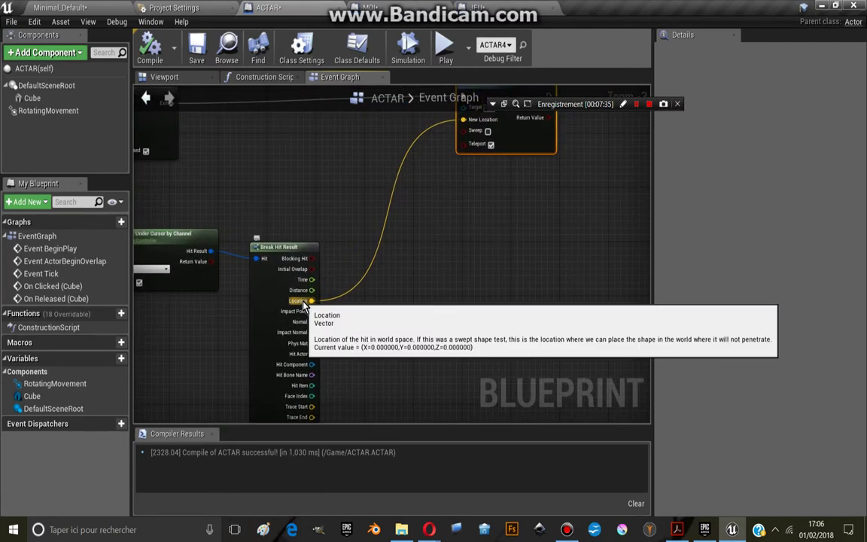
# Step: Add a Break Vector node on the hit result's Location output
pyautogui.moveTo(303, 302)
pyautogui.mouseDown()
pyautogui.moveTo(374, 270)
pyautogui.moveTo(344, 298)
pyautogui.mouseUp()
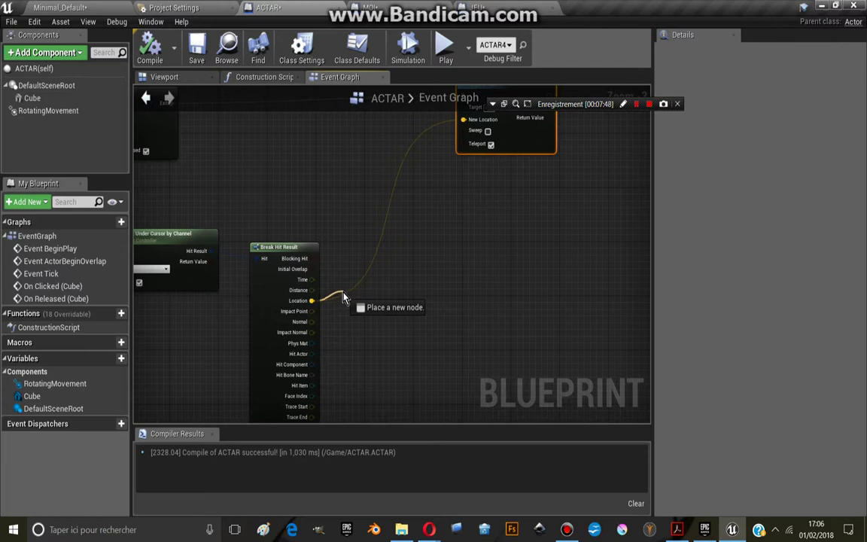
pyautogui.moveTo(343, 298); pyautogui.dragTo(342, 298)
pyautogui.moveTo(342, 295)
pyautogui.mouseDown()
pyautogui.moveTo(381, 240)
pyautogui.moveTo(368, 234)
pyautogui.mouseUp()
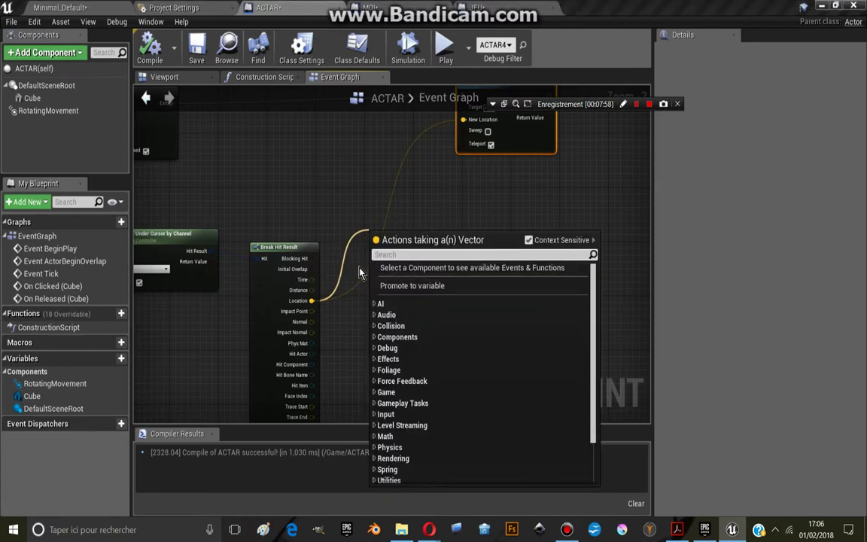
pyautogui.write('clam')
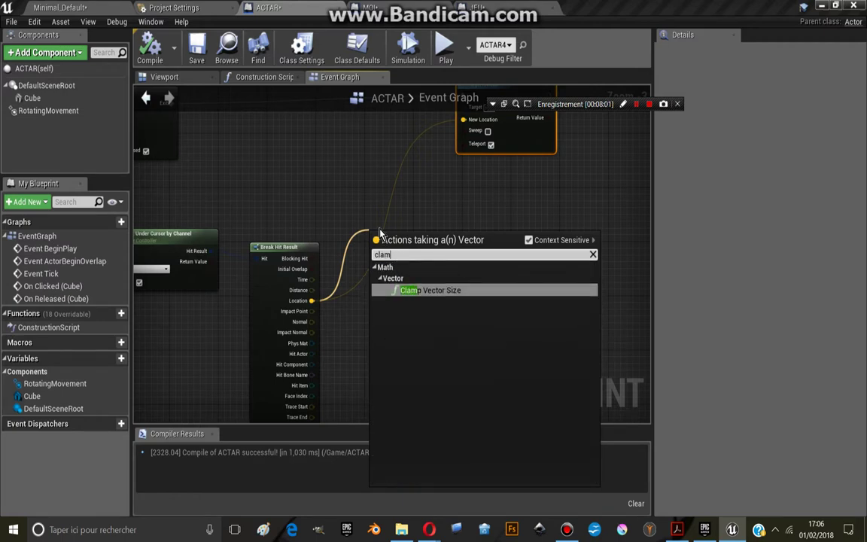
pyautogui.press('Escape')
pyautogui.moveTo(311, 300); pyautogui.dragTo(366, 265)
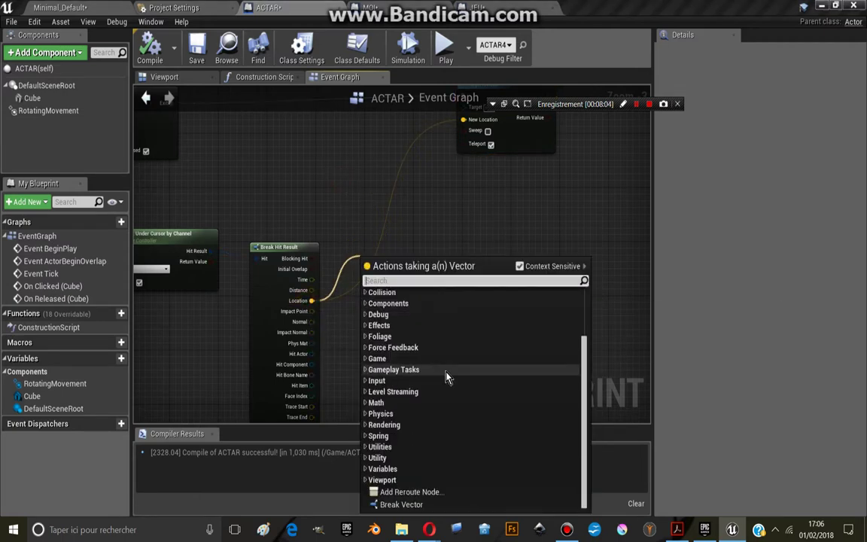
pyautogui.click(401, 504)
pyautogui.moveTo(421, 274); pyautogui.dragTo(376, 337, button='right')
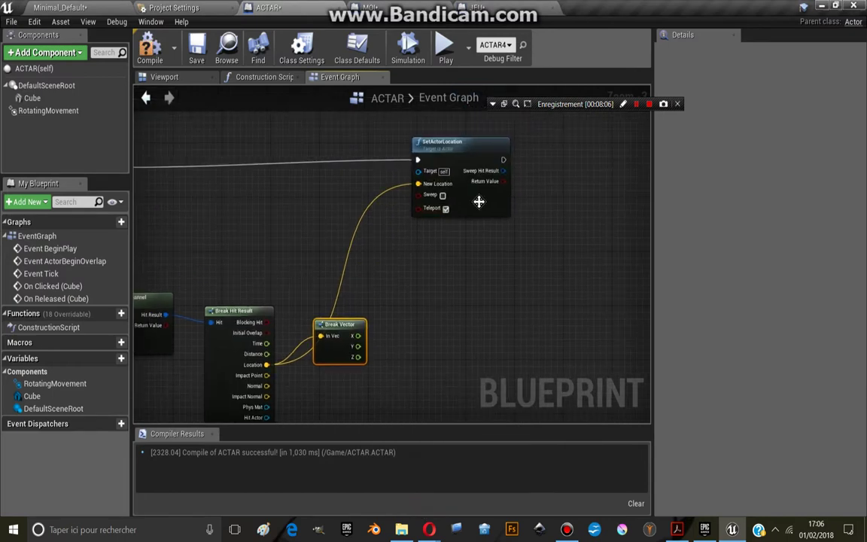
# Step: Add a Make Vector feeding New Location and wire Break Vector's X and Y into it
pyautogui.moveTo(418, 183); pyautogui.dragTo(475, 303)
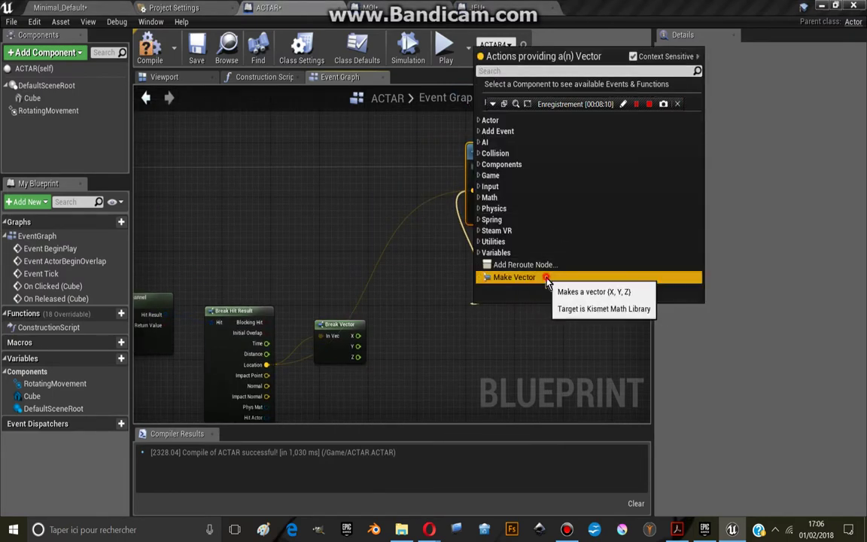
pyautogui.click(547, 281)
pyautogui.moveTo(373, 304); pyautogui.dragTo(412, 267, button='right')
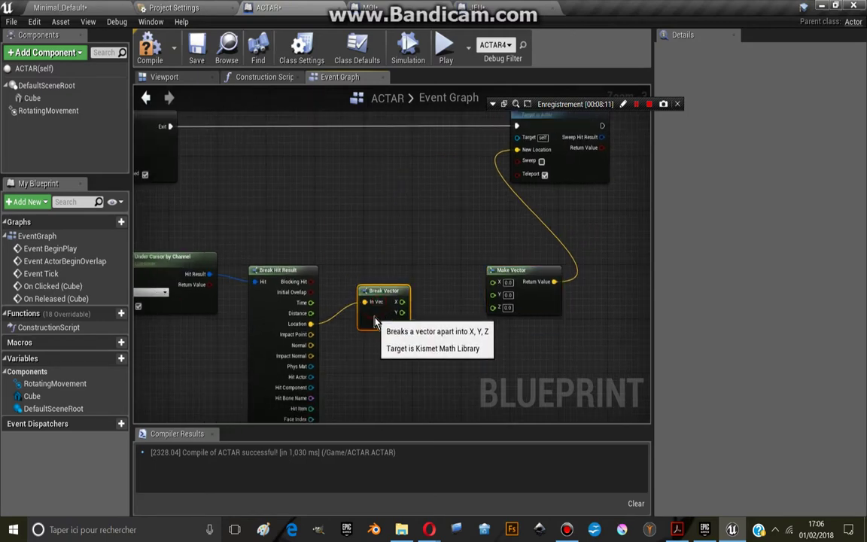
pyautogui.moveTo(402, 301)
pyautogui.mouseDown()
pyautogui.moveTo(482, 261)
pyautogui.moveTo(477, 273)
pyautogui.mouseUp()
pyautogui.moveTo(386, 304)
pyautogui.mouseDown()
pyautogui.moveTo(485, 295)
pyautogui.moveTo(477, 285)
pyautogui.mouseUp()
pyautogui.click(86, 9)
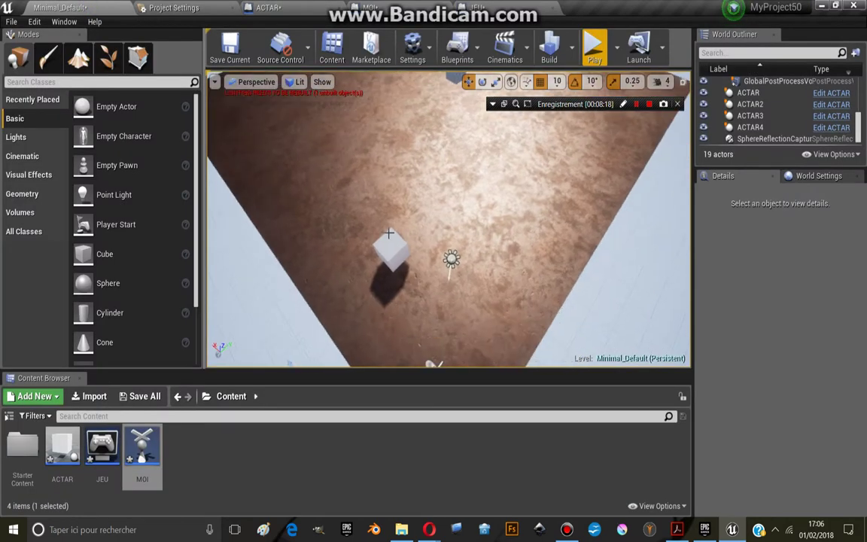
# Step: Check ACTAR3's height, then give Make Vector a fixed Z of 30 instead of wiring Z
pyautogui.click(400, 250)
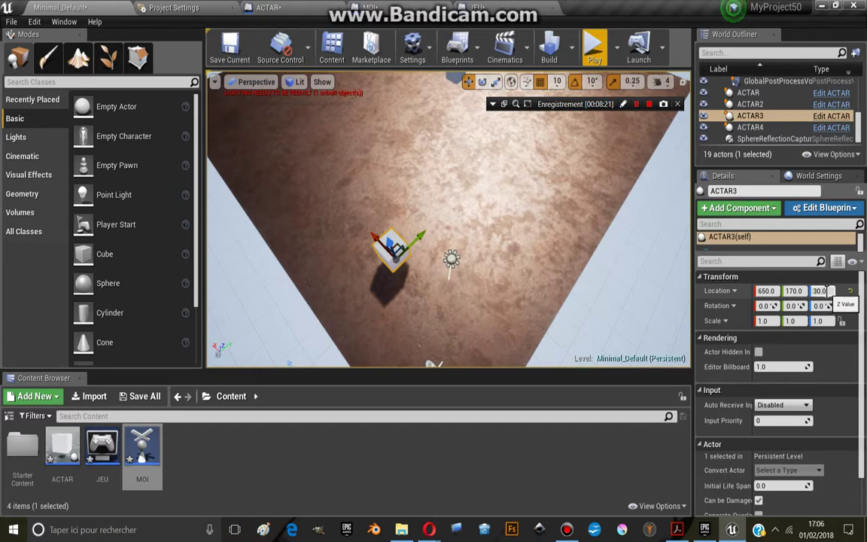
pyautogui.click(376, 8)
pyautogui.click(267, 8)
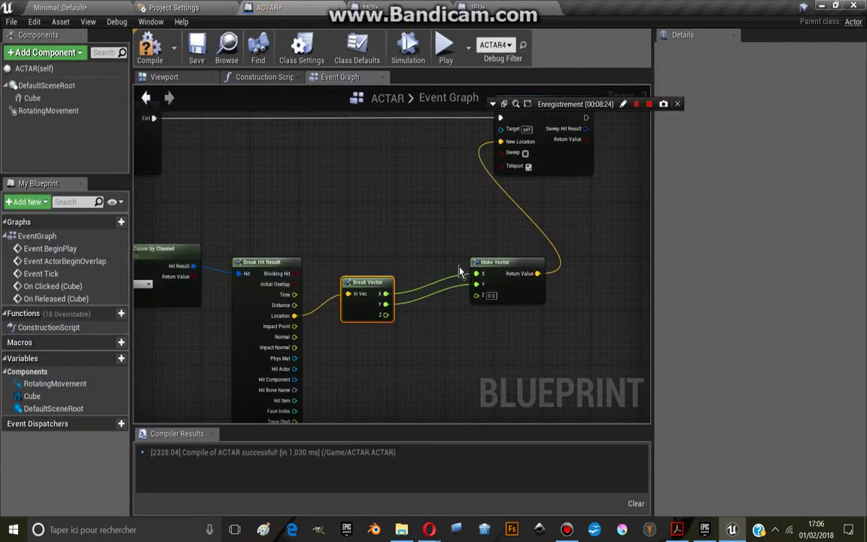
pyautogui.moveTo(499, 337); pyautogui.dragTo(461, 316, button='right')
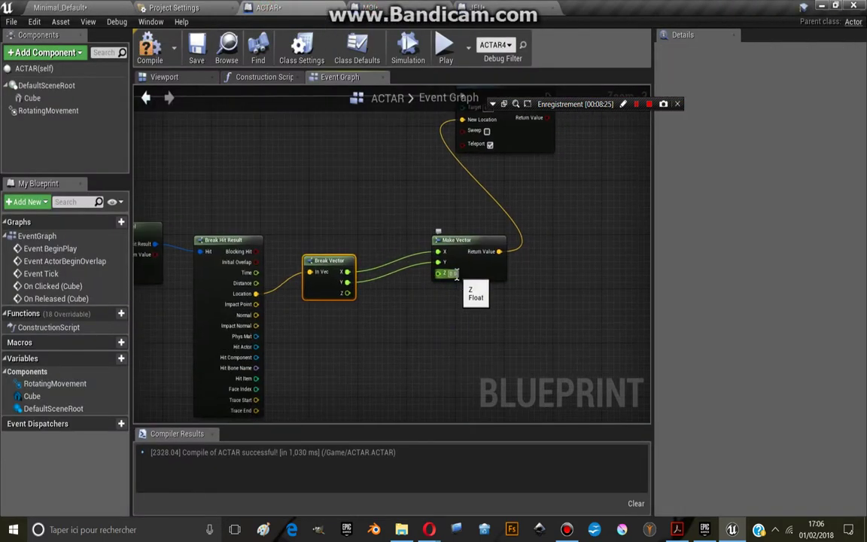
pyautogui.moveTo(346, 299)
pyautogui.mouseDown()
pyautogui.moveTo(384, 301)
pyautogui.moveTo(377, 307)
pyautogui.mouseUp()
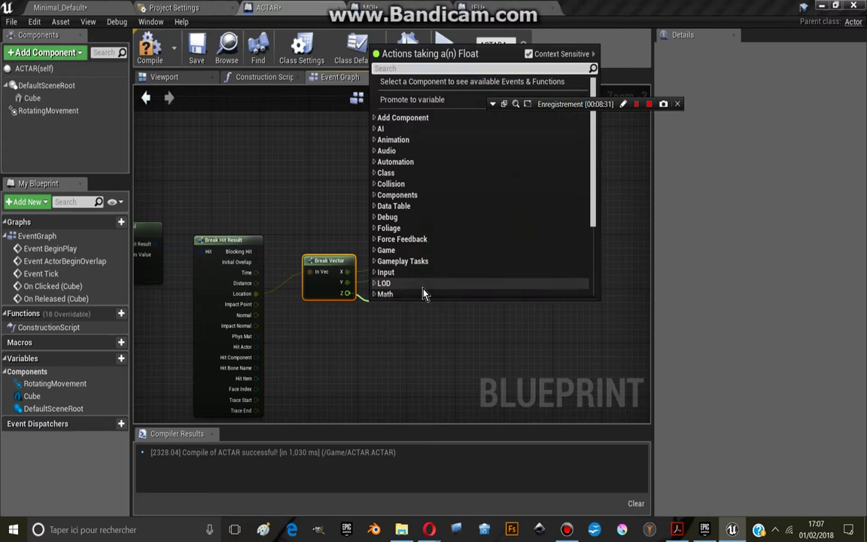
pyautogui.click(417, 335)
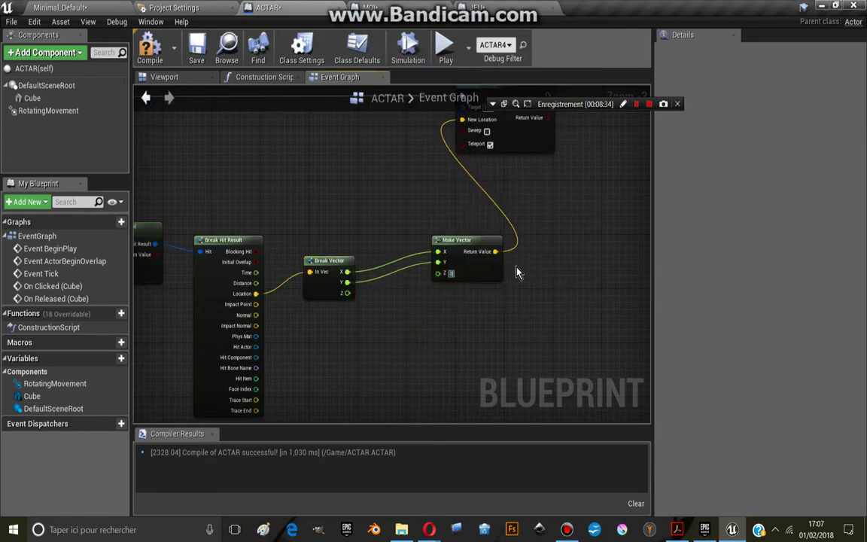
pyautogui.write('20')
pyautogui.press('Return')
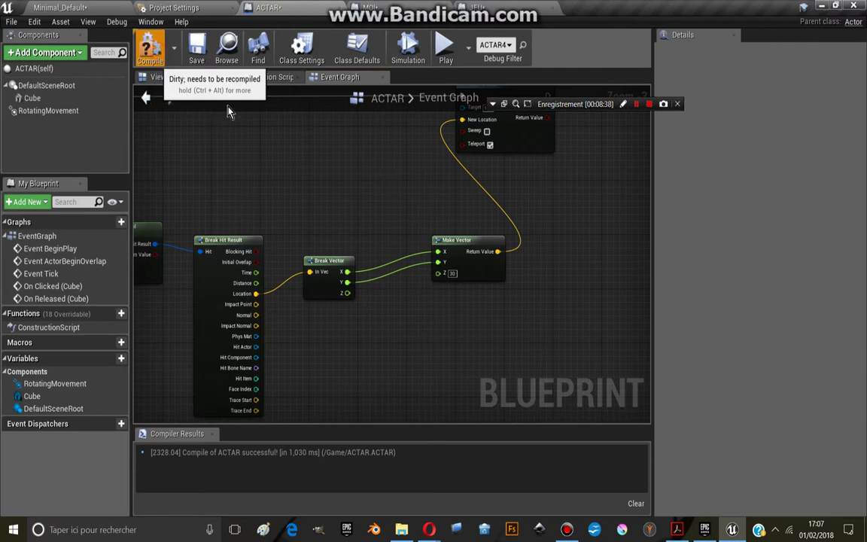
pyautogui.click(62, 8)
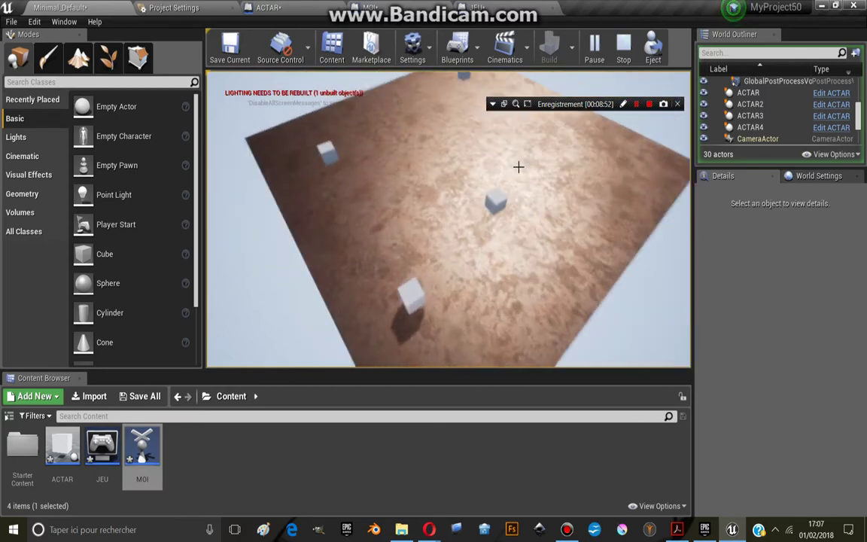
# Step: Stop the play test and raise Make Vector's Z to 500 in the ACTAR graph
pyautogui.click(623, 47)
pyautogui.click(275, 8)
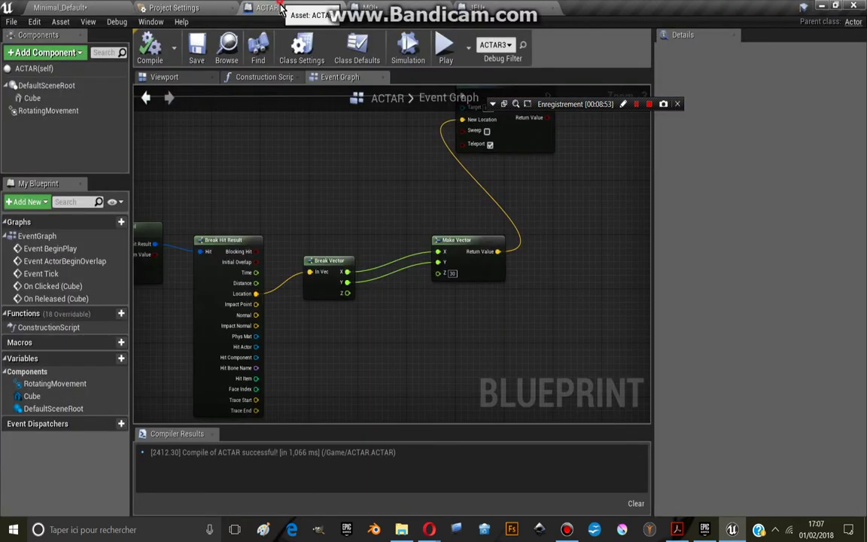
pyautogui.moveTo(451, 273); pyautogui.dragTo(451, 280)
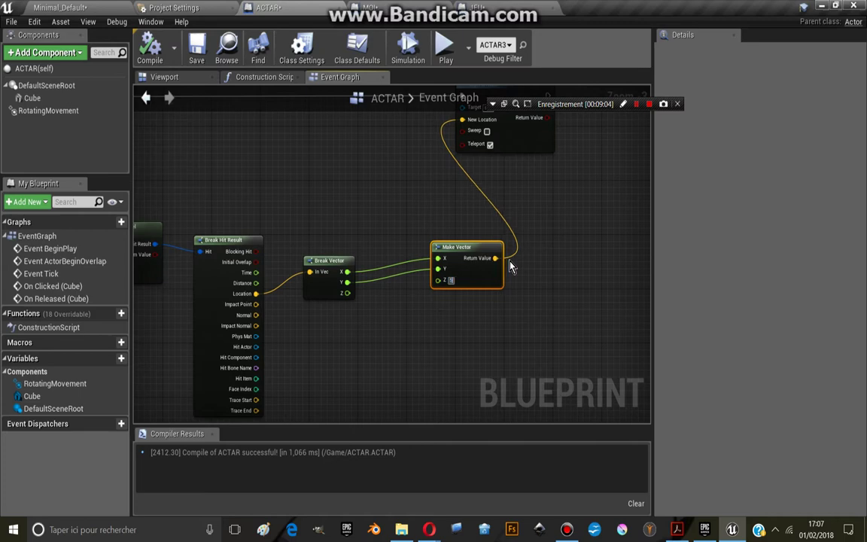
pyautogui.write('500')
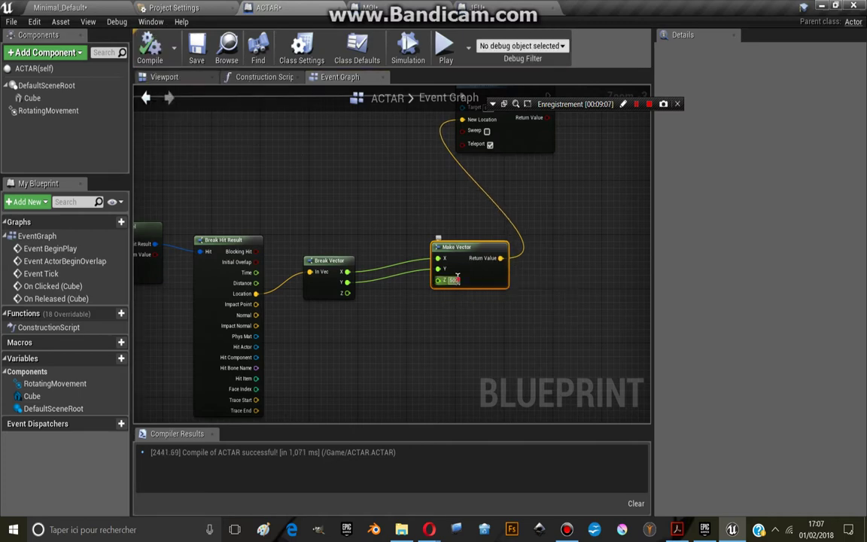
pyautogui.write('1100')
pyautogui.click(60, 8)
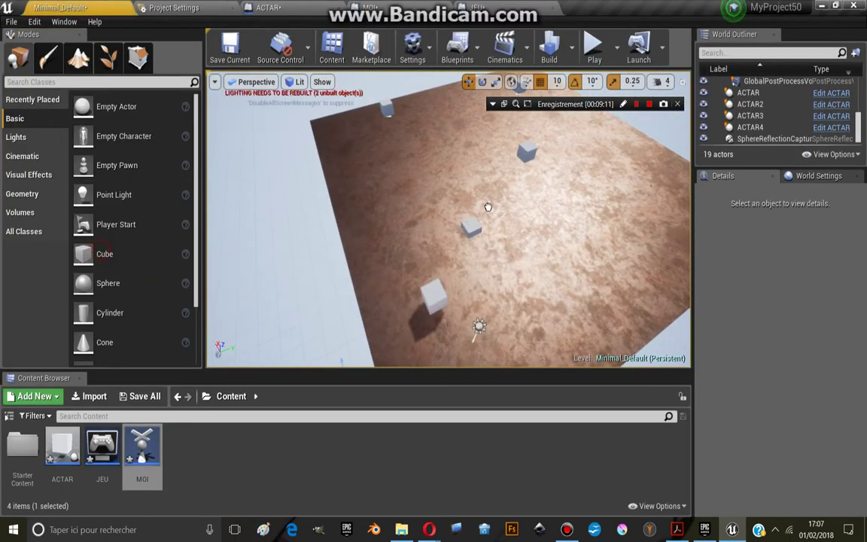
# Step: Place a new cube in the level and scale it into a wide 19.25×11.25 floor slab
pyautogui.press('e')
pyautogui.moveTo(480, 186); pyautogui.dragTo(527, 226)
pyautogui.press('r')
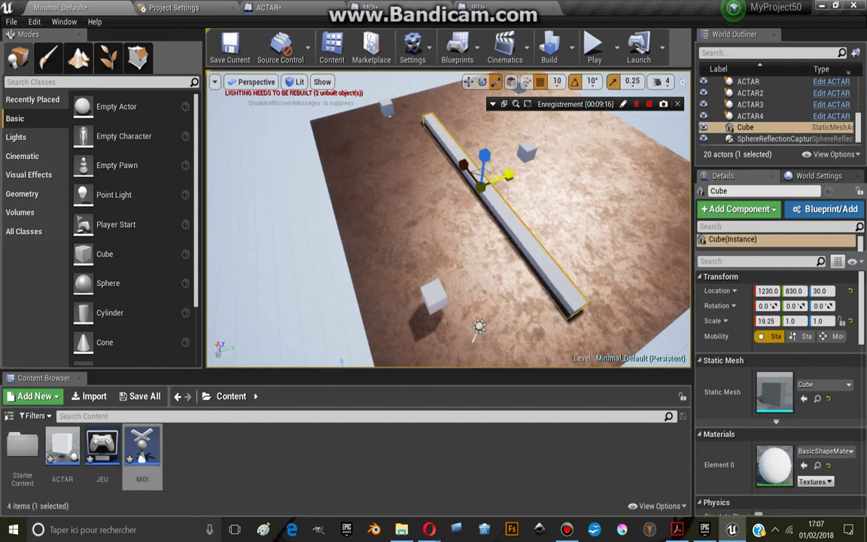
pyautogui.moveTo(509, 176); pyautogui.dragTo(485, 149)
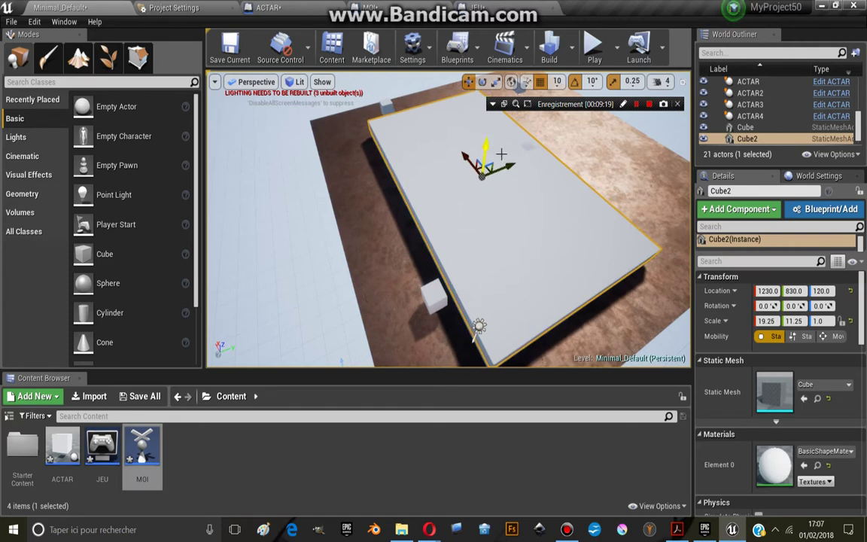
# Step: Scale the second cube to 9.25×5.5 as a smaller platform raised to Z 120
pyautogui.press('e')
pyautogui.press('r')
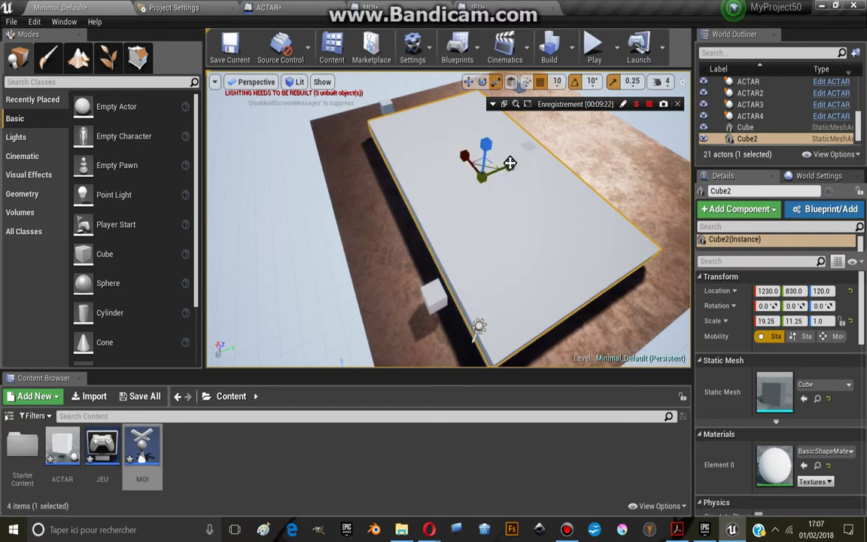
pyautogui.moveTo(510, 163)
pyautogui.mouseDown()
pyautogui.moveTo(462, 155)
pyautogui.moveTo(619, 264)
pyautogui.mouseUp()
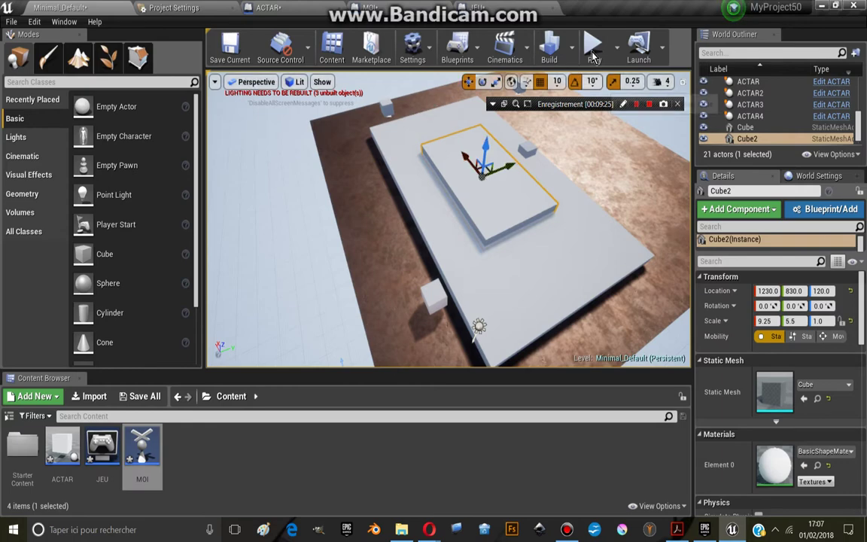